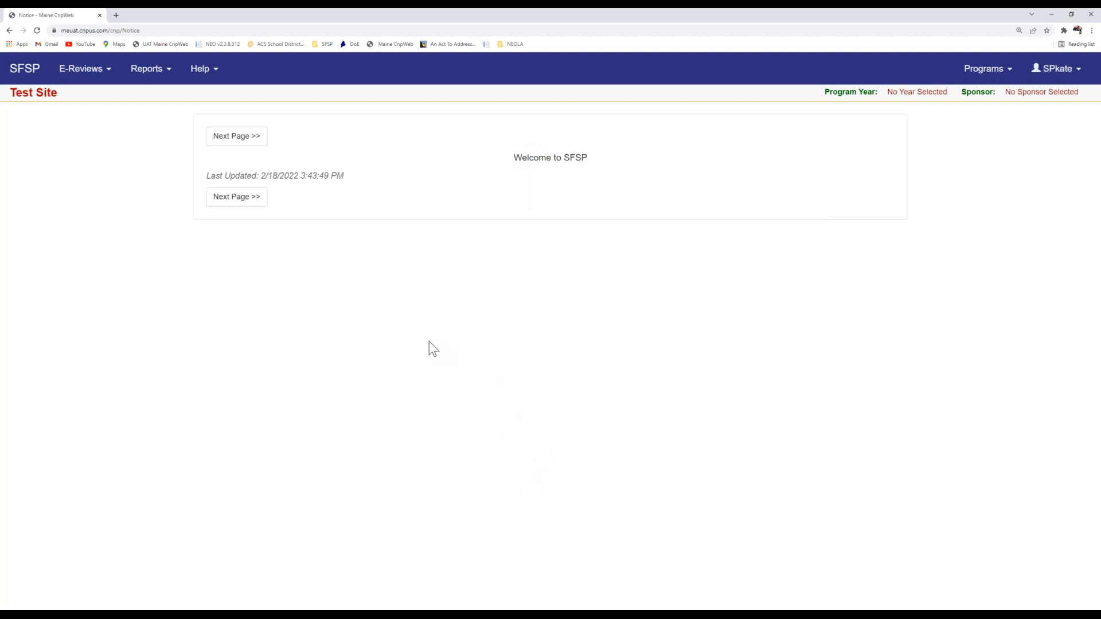
# Step: Choose program year 2022 and start a new Sponsor Information Sheet from the sponsor's applications
pyautogui.click(19, 74)
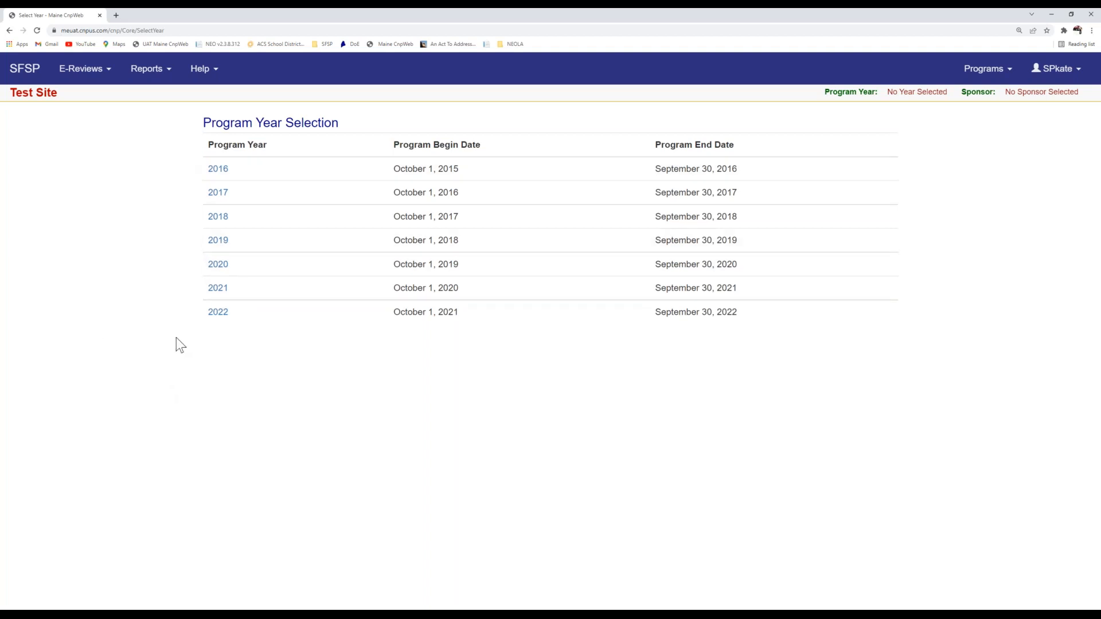
pyautogui.click(219, 314)
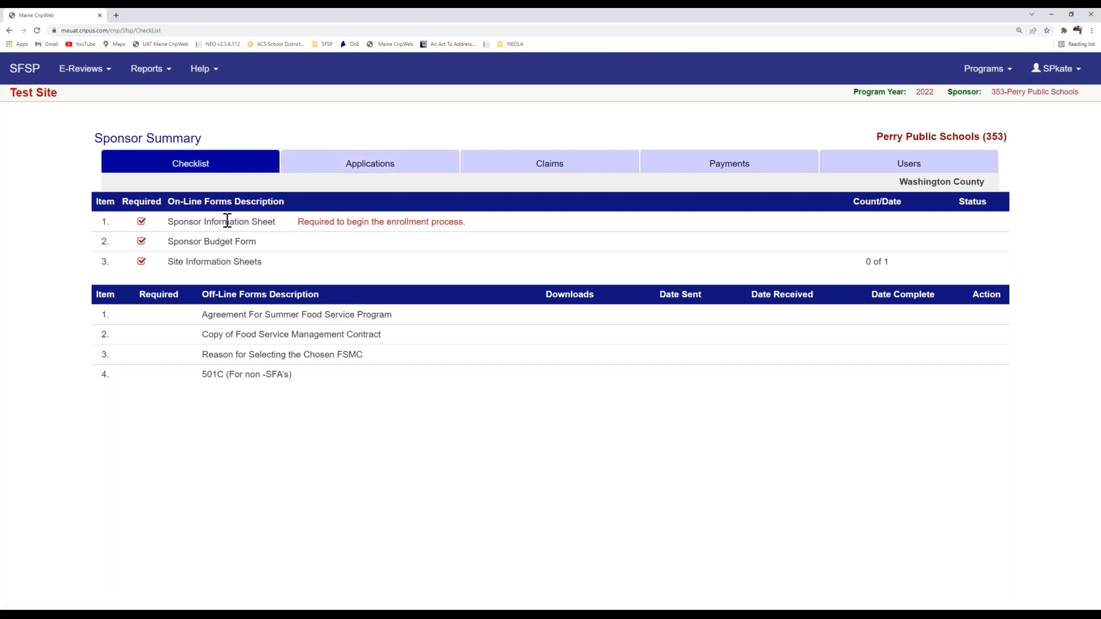
pyautogui.click(319, 170)
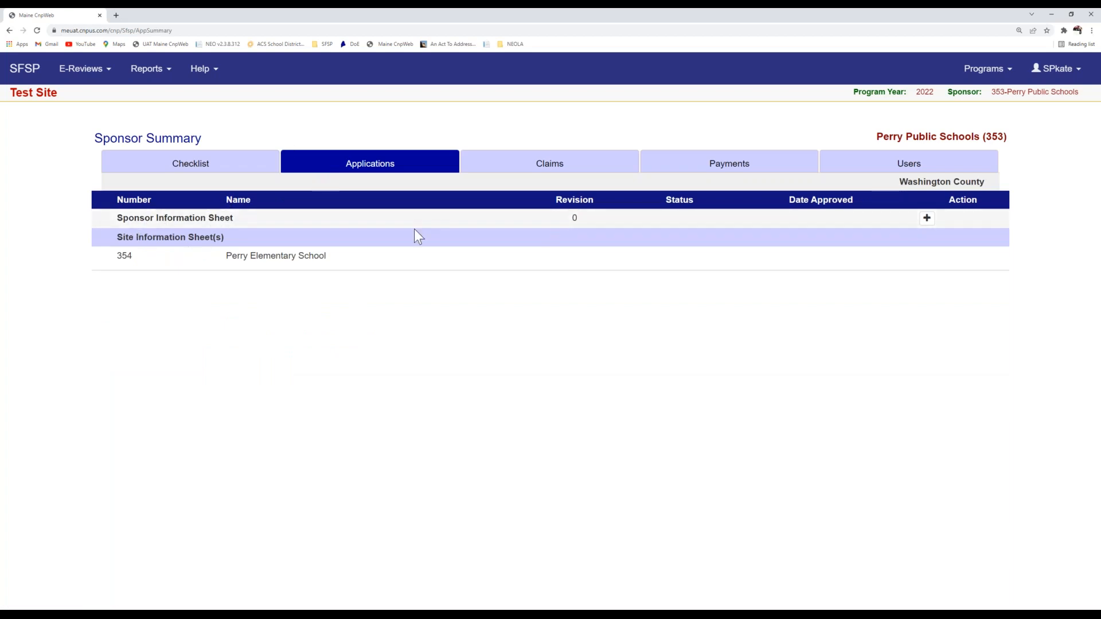
pyautogui.click(928, 225)
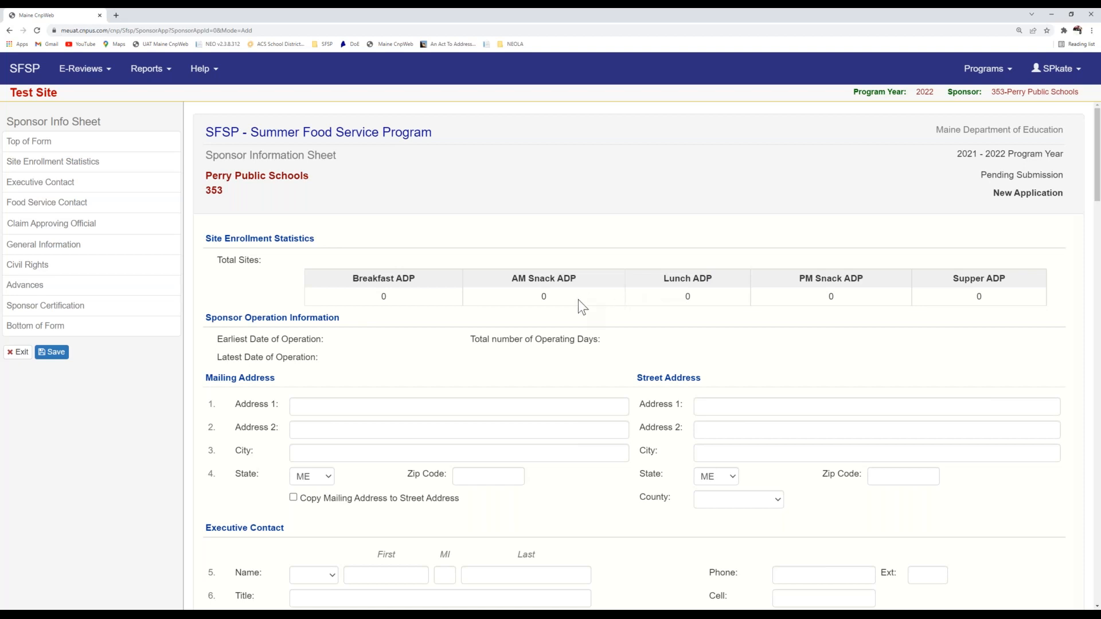
# Step: Fill in the sponsor's mailing address with both address lines, the city and the zip code
pyautogui.scroll(-2, 578, 300)
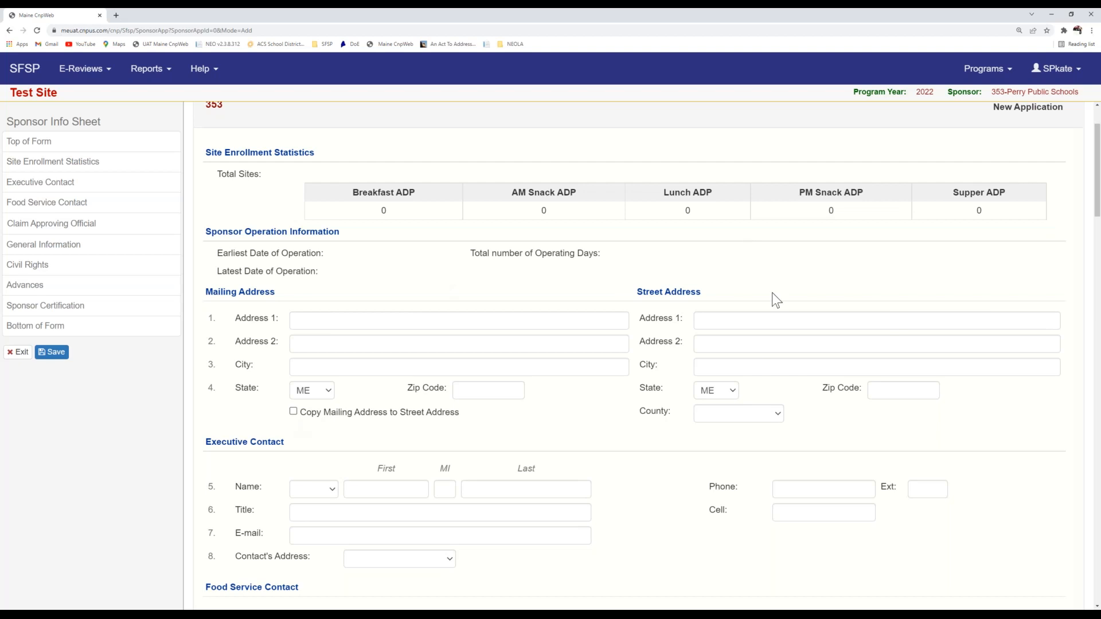
pyautogui.click(381, 325)
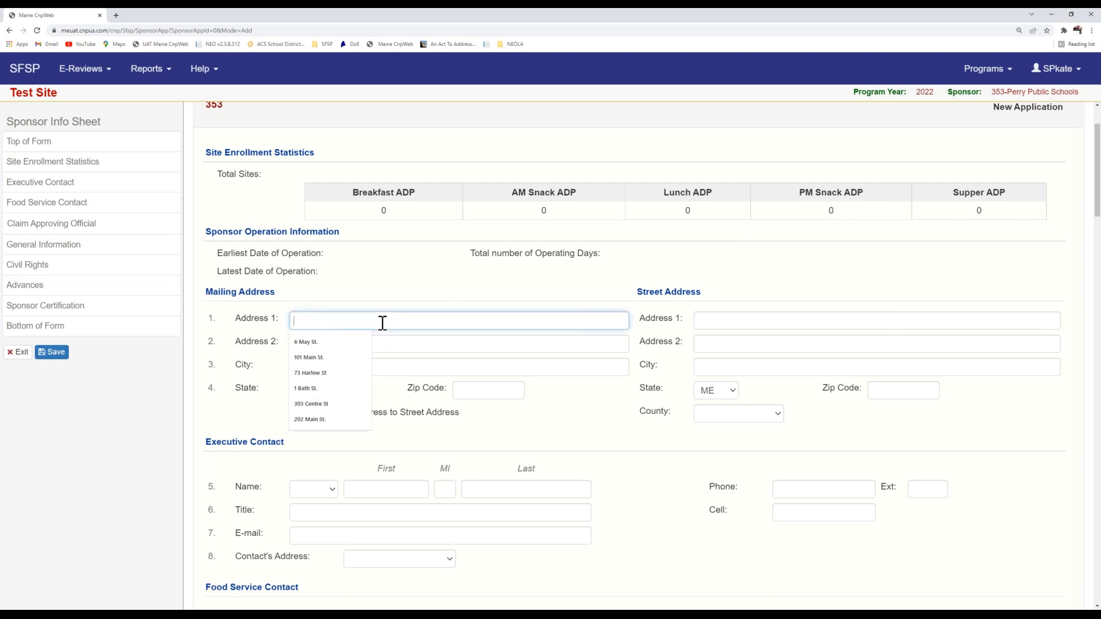
pyautogui.click(336, 363)
pyautogui.click(357, 341)
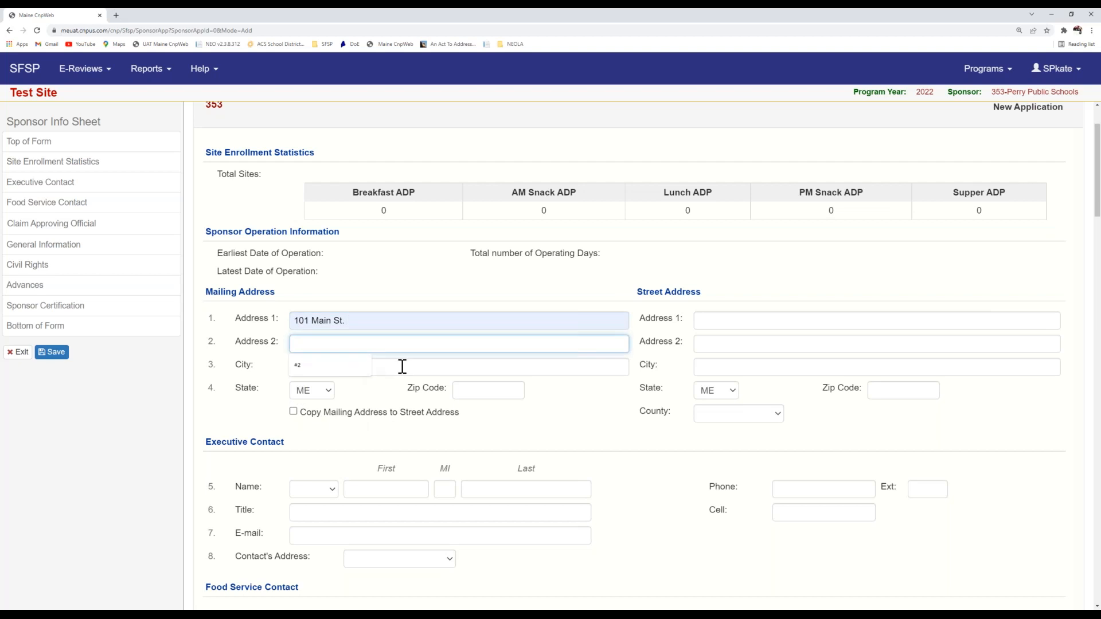
pyautogui.click(349, 366)
pyautogui.click(354, 369)
pyautogui.click(349, 399)
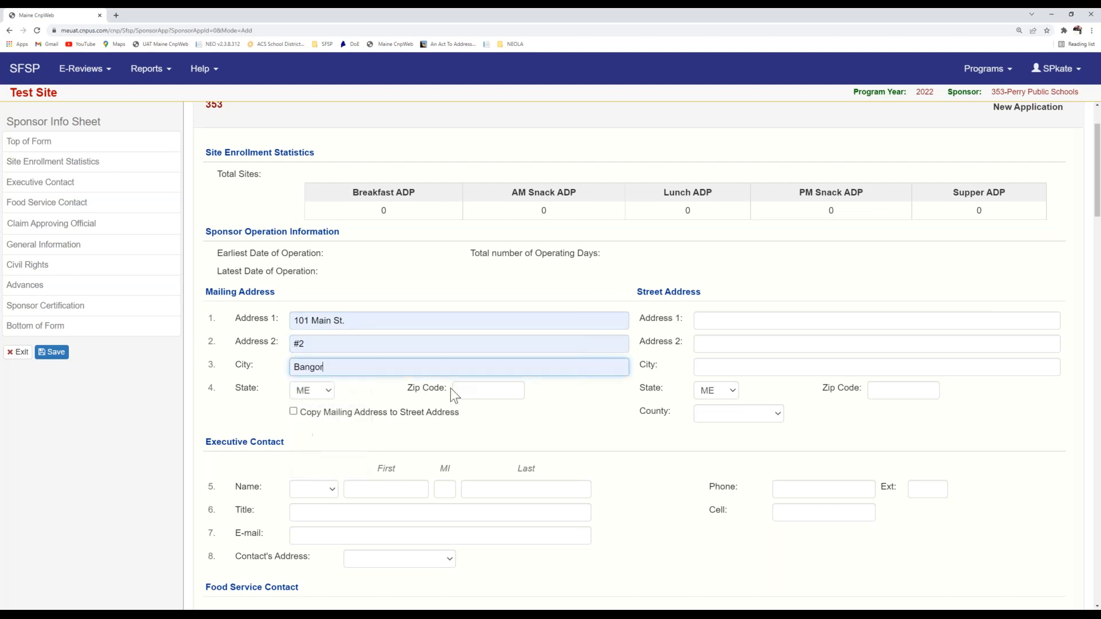
pyautogui.click(498, 414)
# Step: Copy the mailing address to the street address and set the county to Penobscot
pyautogui.click(825, 321)
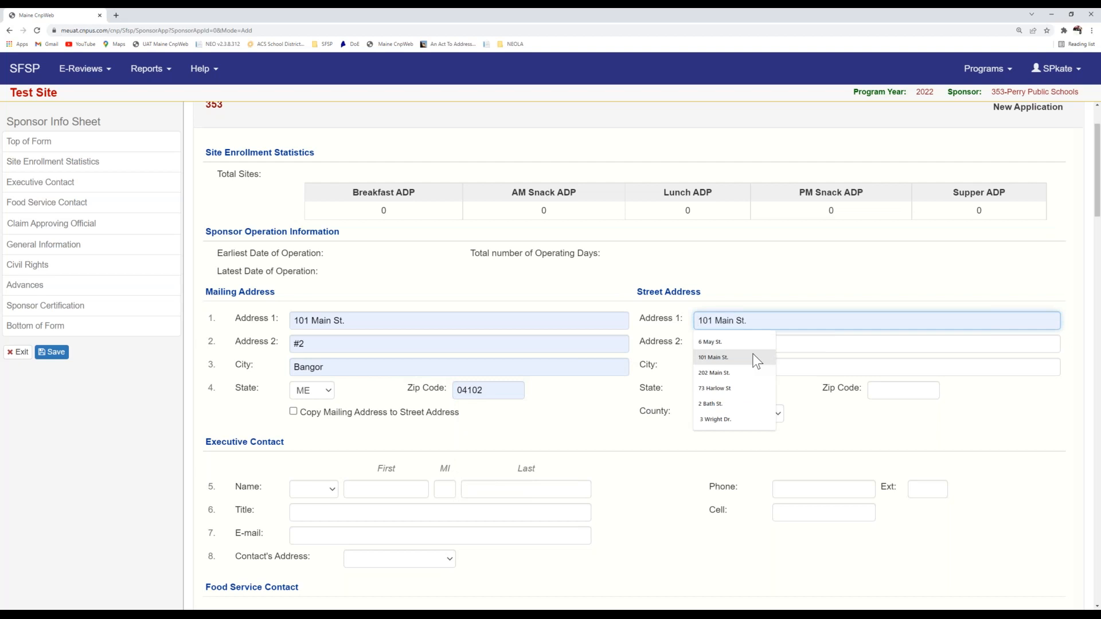
pyautogui.click(483, 448)
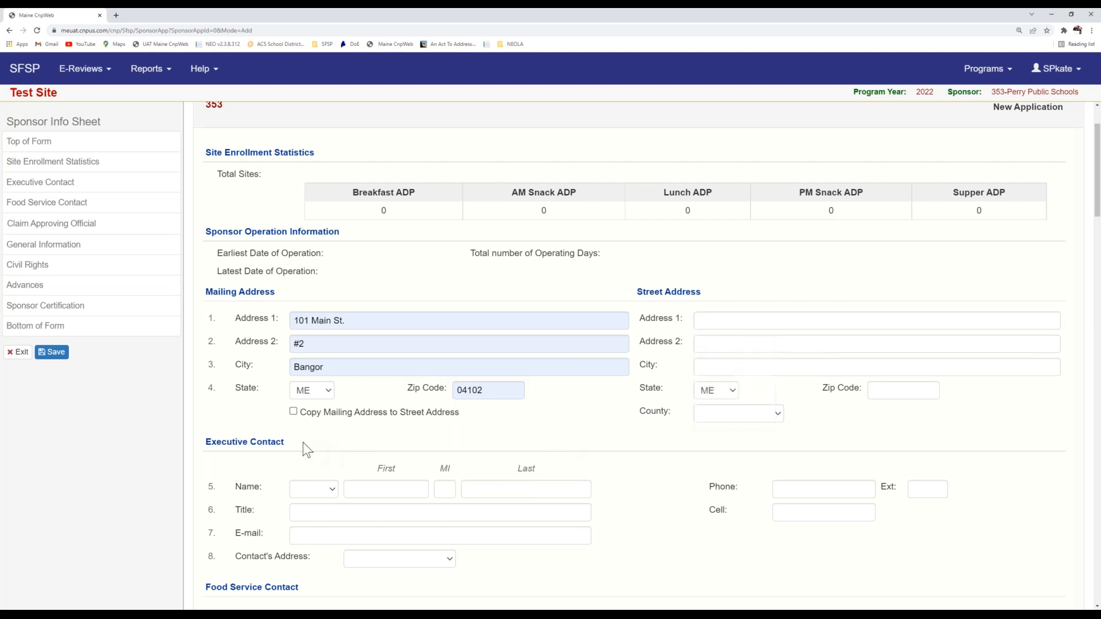
pyautogui.click(294, 413)
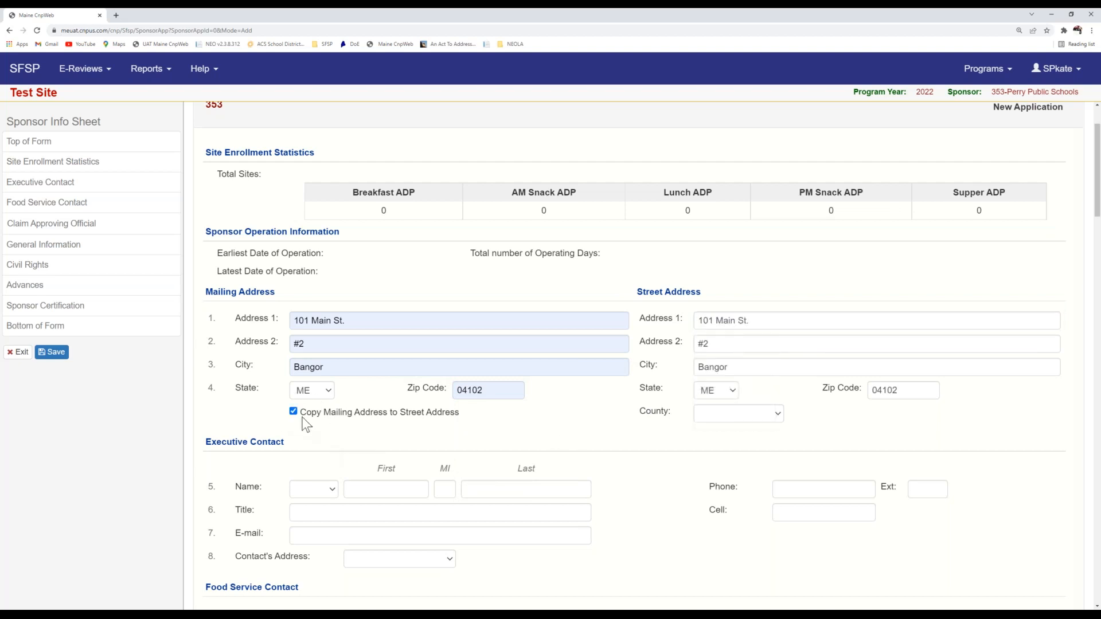
pyautogui.click(729, 419)
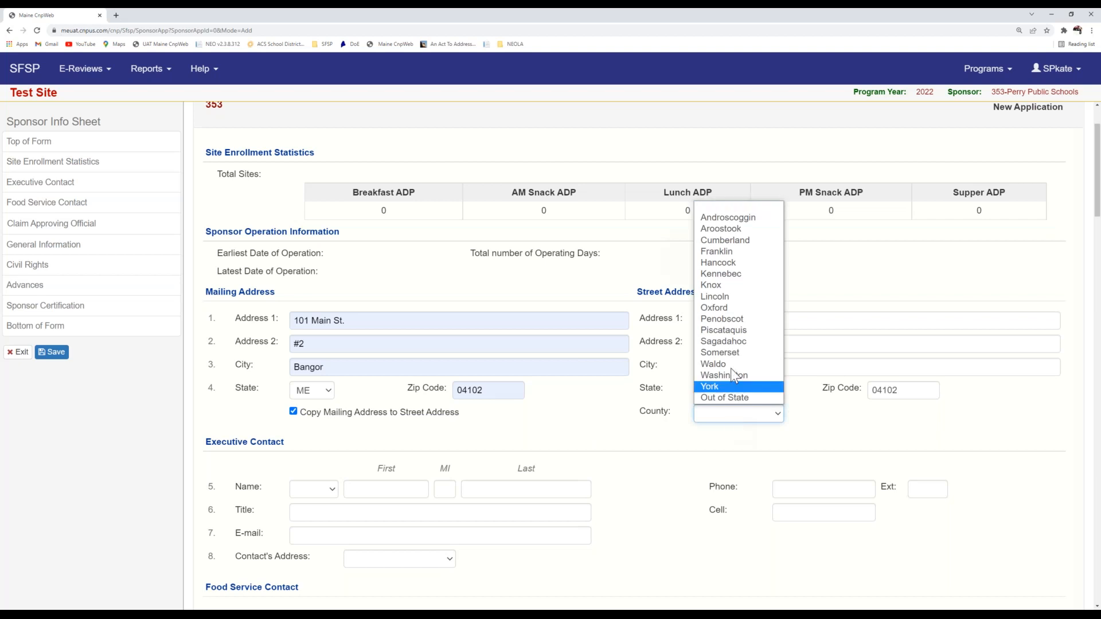
pyautogui.click(727, 320)
pyautogui.click(576, 403)
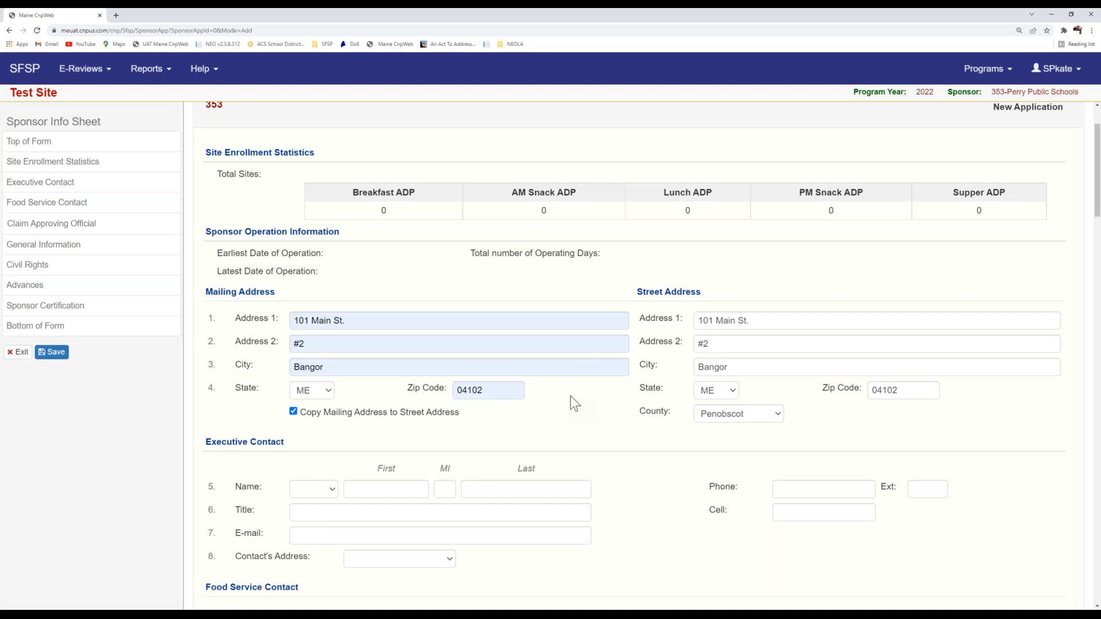
# Step: Enter the executive contact's first and last name, the title Superintendent and the e-mail address
pyautogui.scroll(-3, 574, 404)
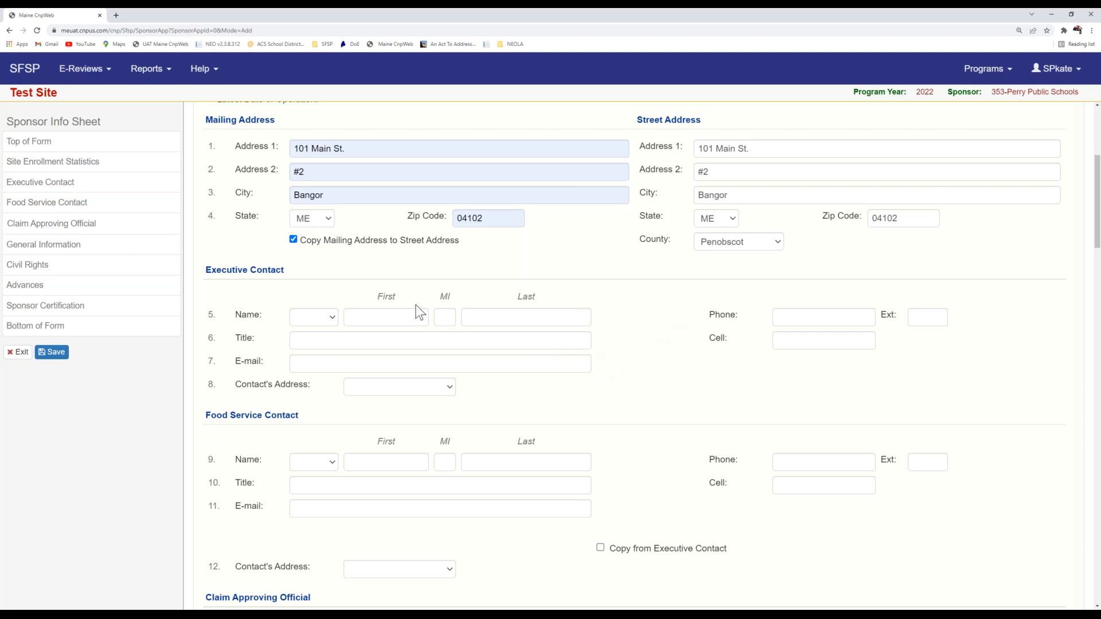
pyautogui.click(357, 317)
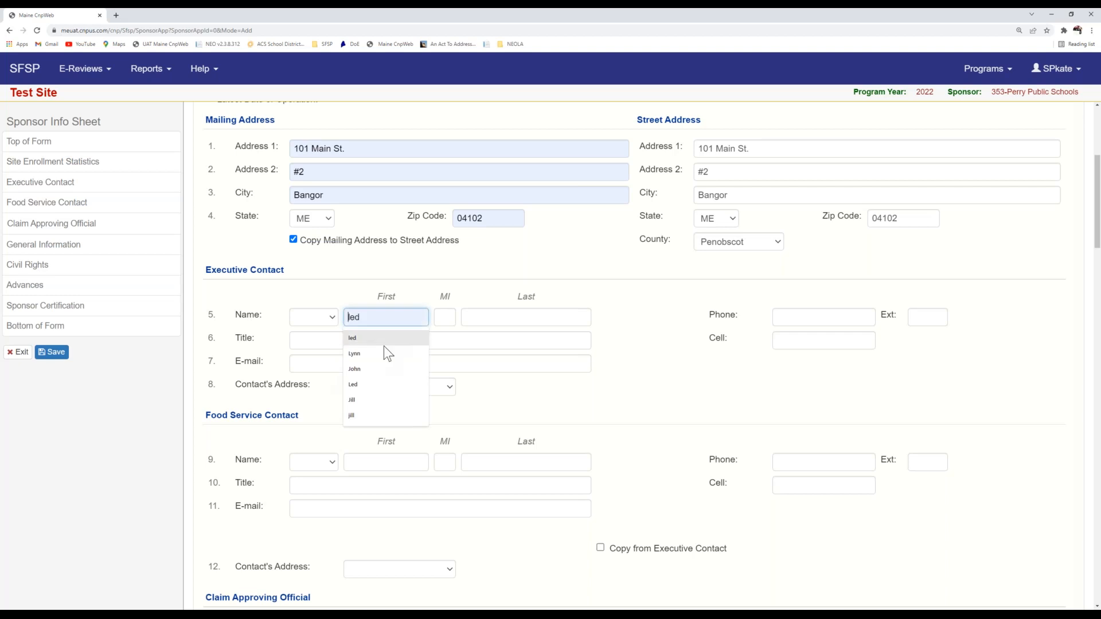
pyautogui.click(391, 354)
pyautogui.click(525, 317)
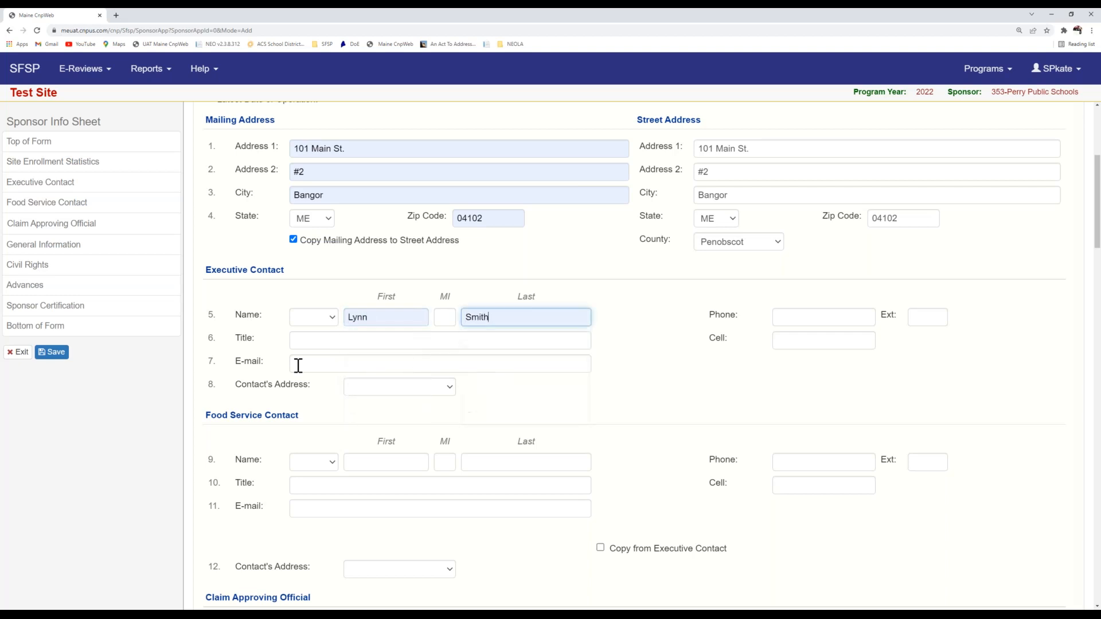
pyautogui.click(298, 342)
pyautogui.click(302, 362)
pyautogui.click(329, 395)
# Step: Set the executive contact's address to Mailing Address and fill in the contact's phone number
pyautogui.click(418, 387)
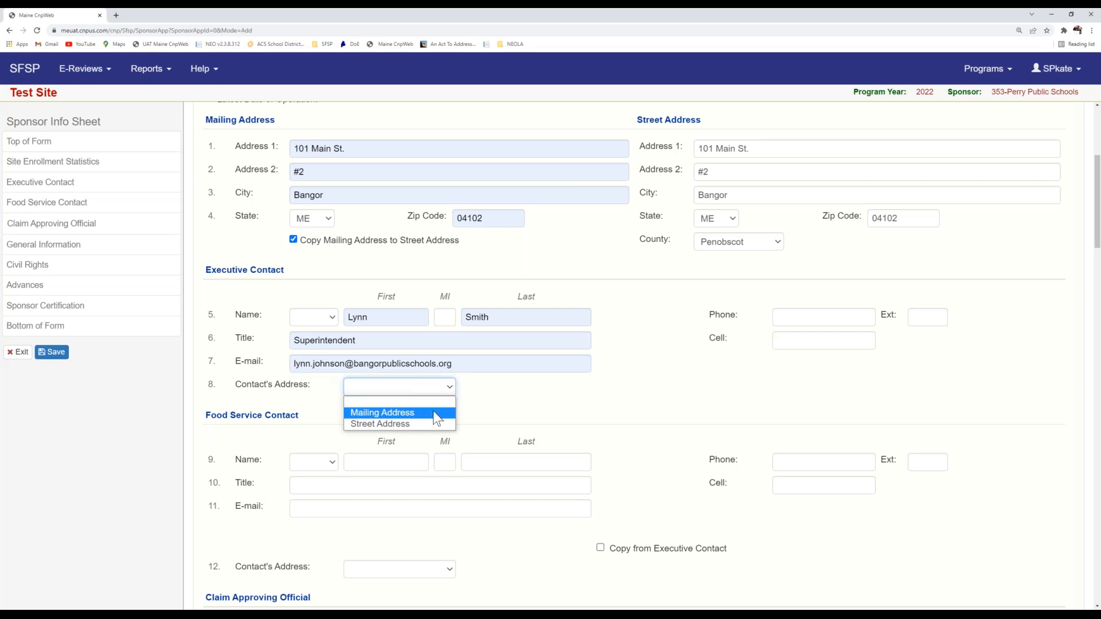
pyautogui.click(435, 413)
pyautogui.click(807, 319)
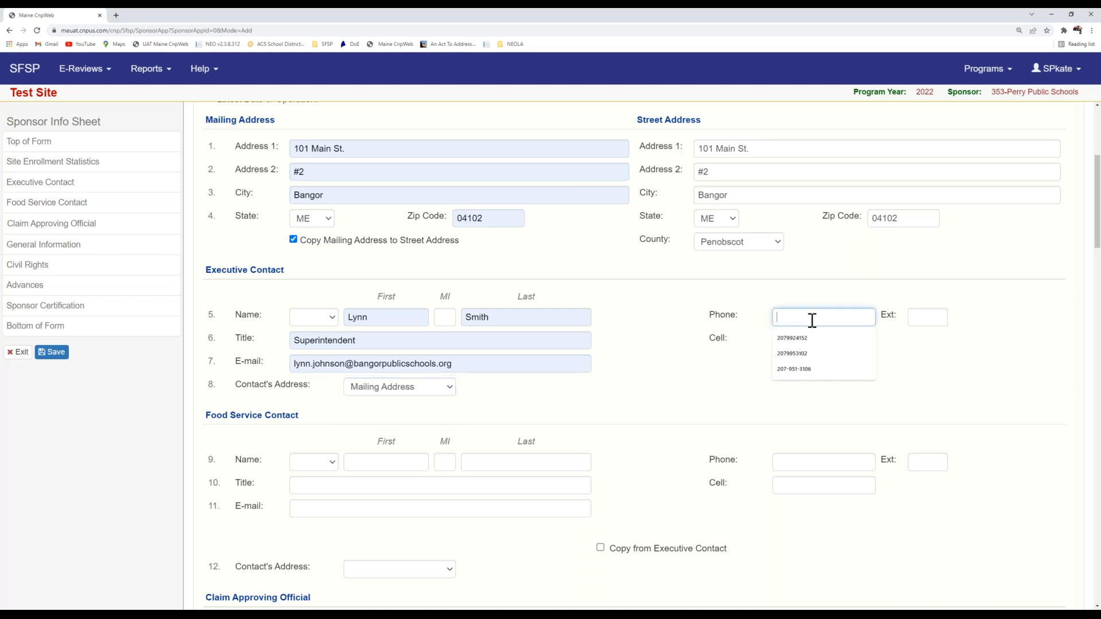
pyautogui.click(829, 369)
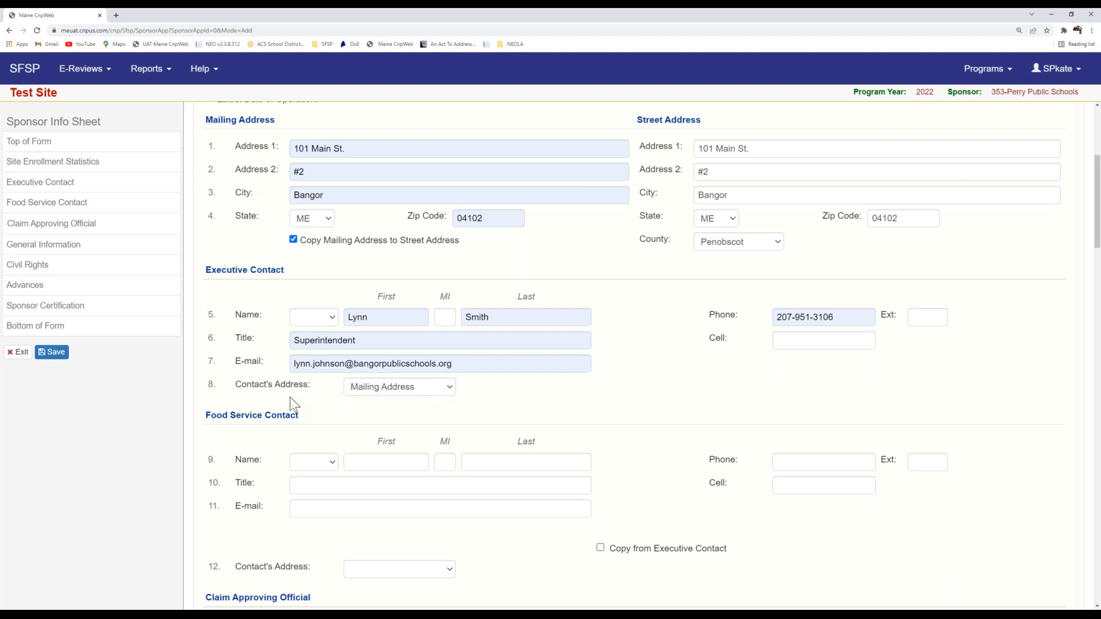
# Step: Enter the food service contact's first and last name and the title Food Service Director
pyautogui.scroll(-1, 236, 118)
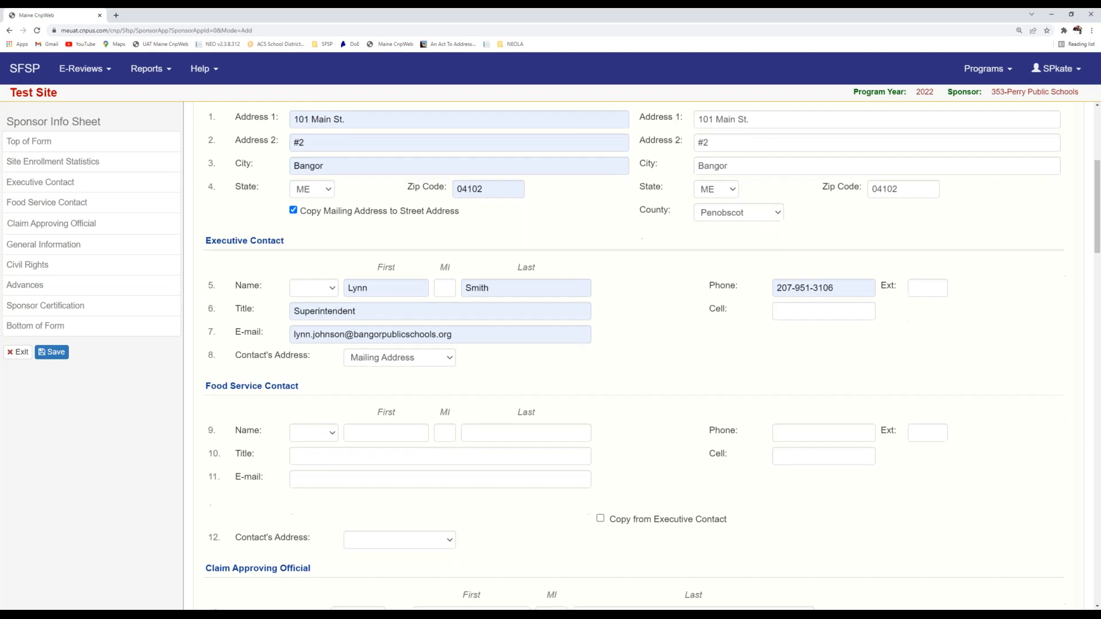
pyautogui.scroll(2, 616, 255)
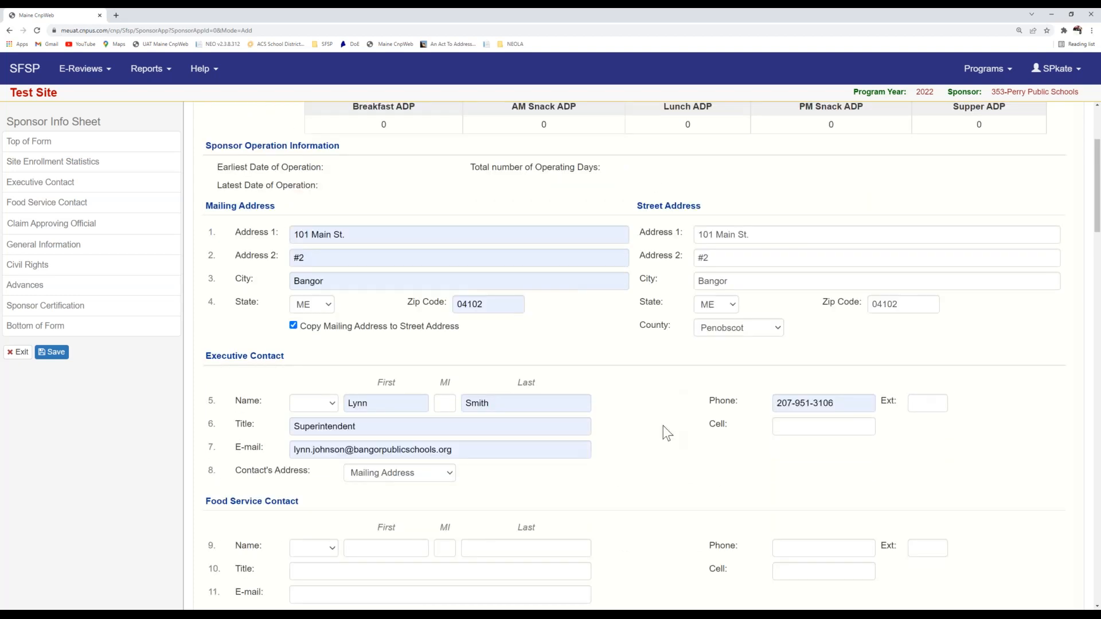
pyautogui.scroll(-2, 588, 424)
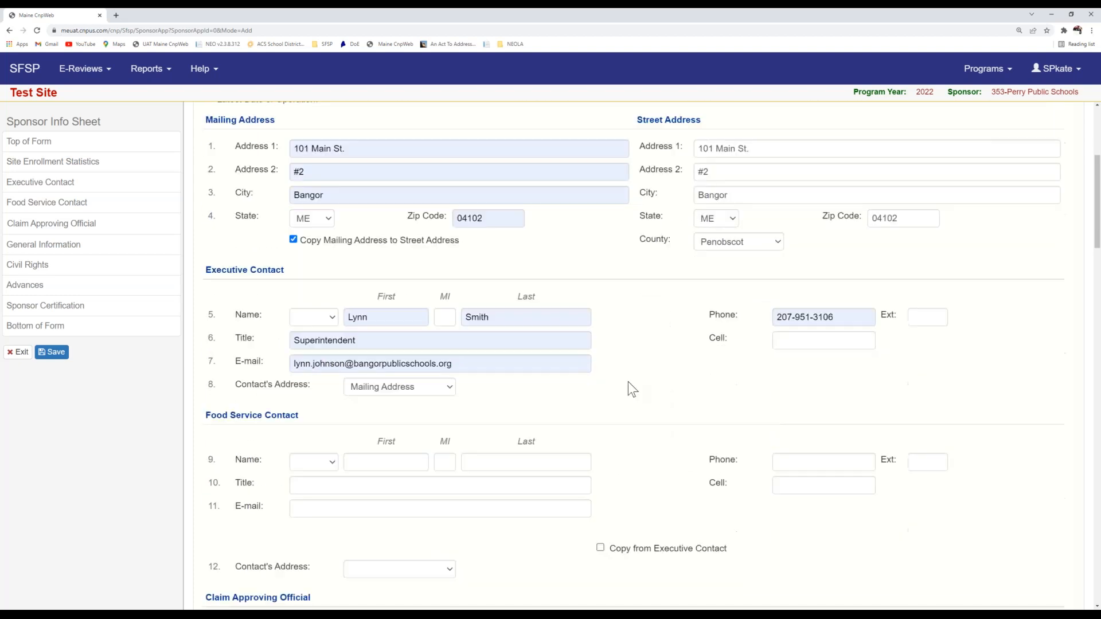
pyautogui.scroll(-2, 629, 382)
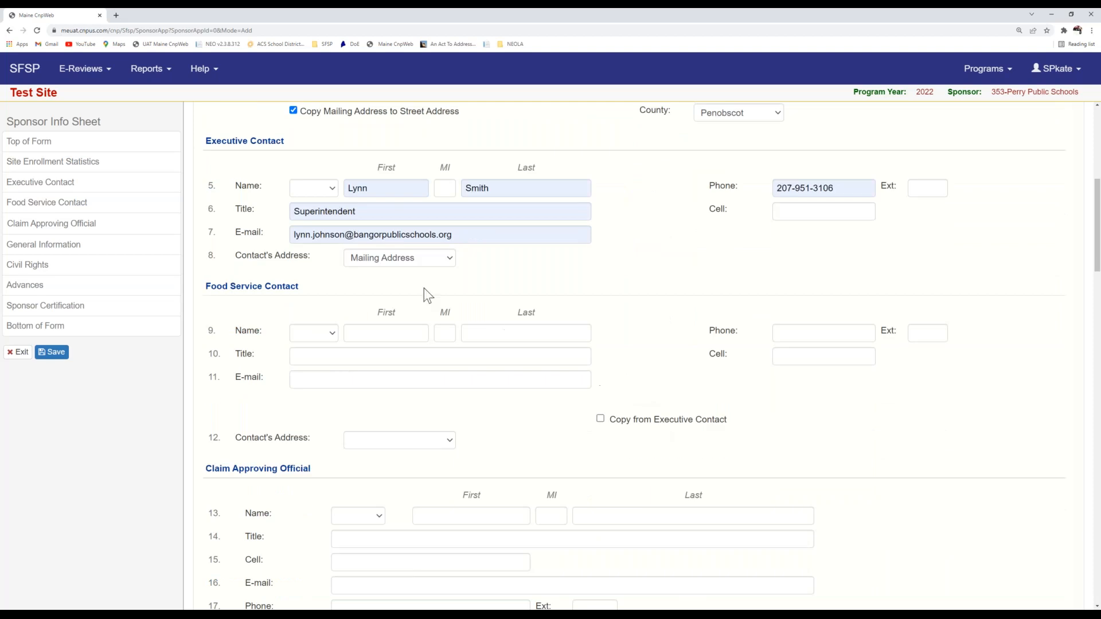
pyautogui.scroll(-1, 270, 311)
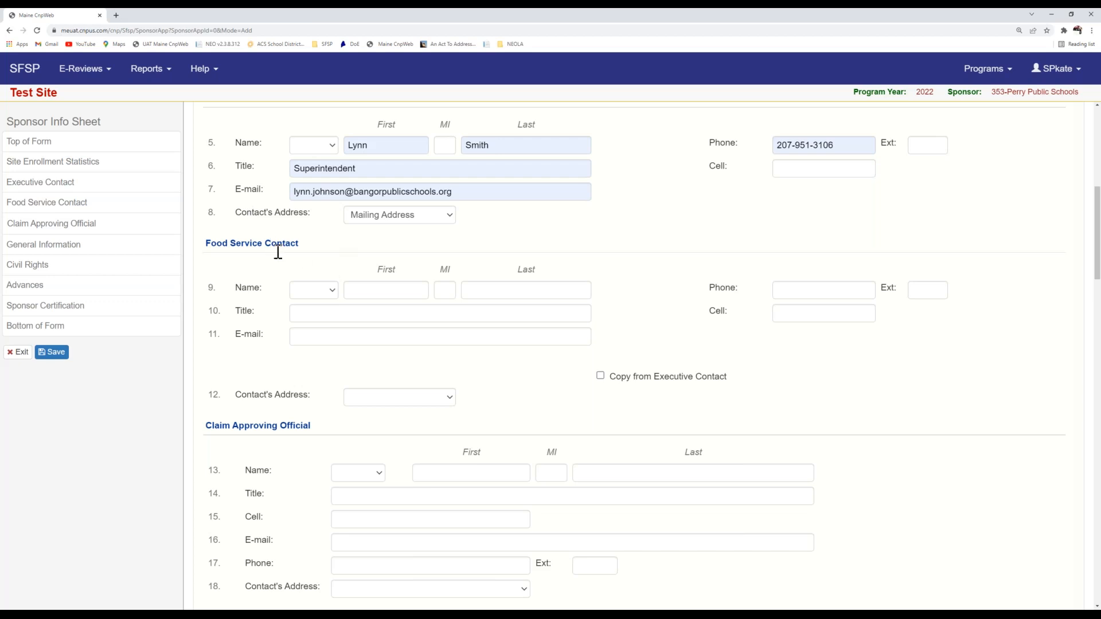
pyautogui.click(357, 291)
pyautogui.click(385, 319)
pyautogui.click(477, 290)
pyautogui.click(483, 324)
pyautogui.click(401, 314)
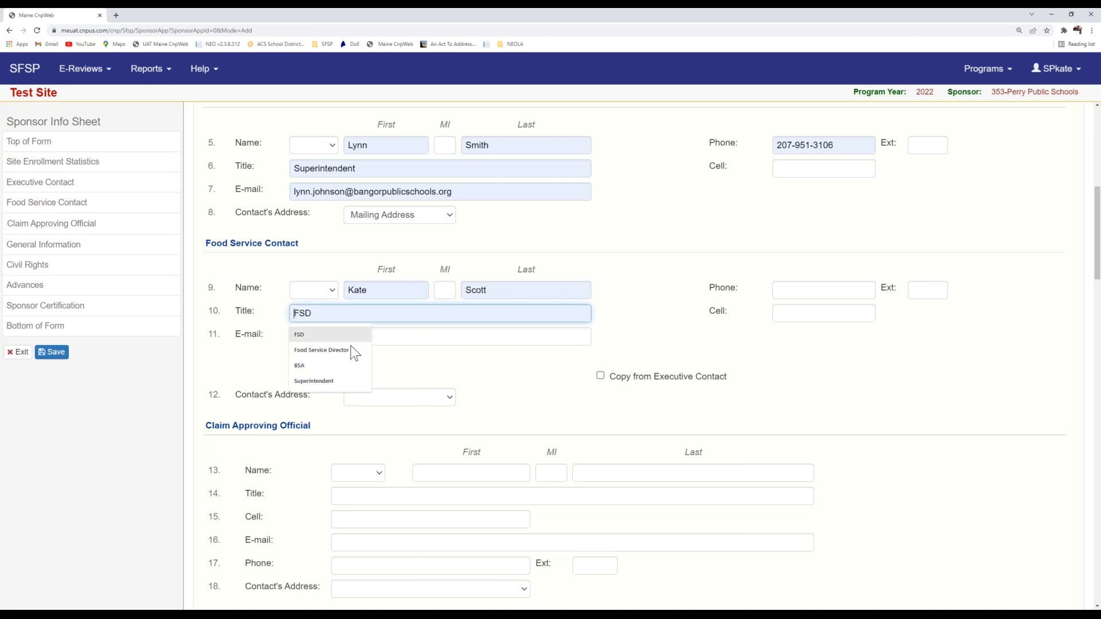
pyautogui.click(335, 350)
# Step: Fill in the food service contact's e-mail and set the name prefix to Ms
pyautogui.click(307, 339)
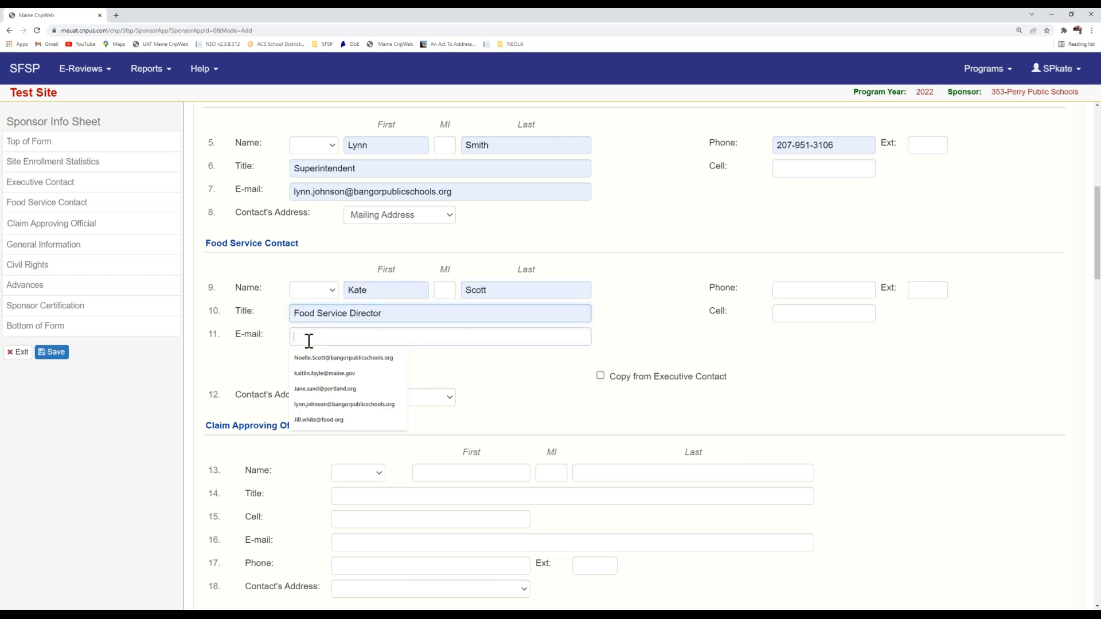
pyautogui.click(329, 372)
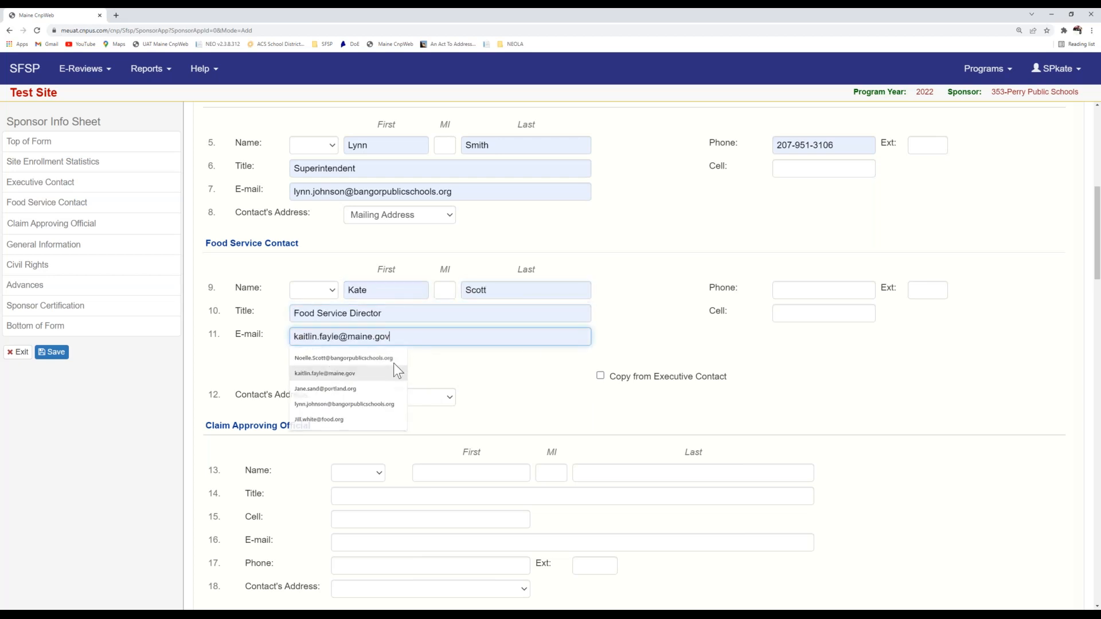
pyautogui.click(318, 291)
pyautogui.click(318, 327)
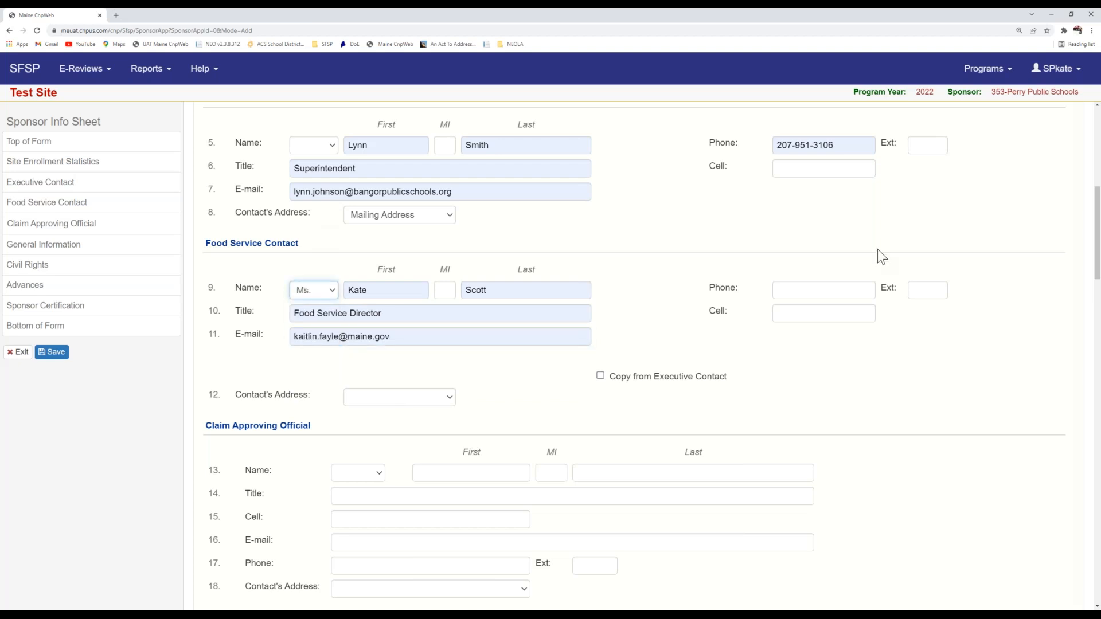
# Step: Fill in the food service contact's phone number and set the contact's address to Street Address
pyautogui.click(824, 291)
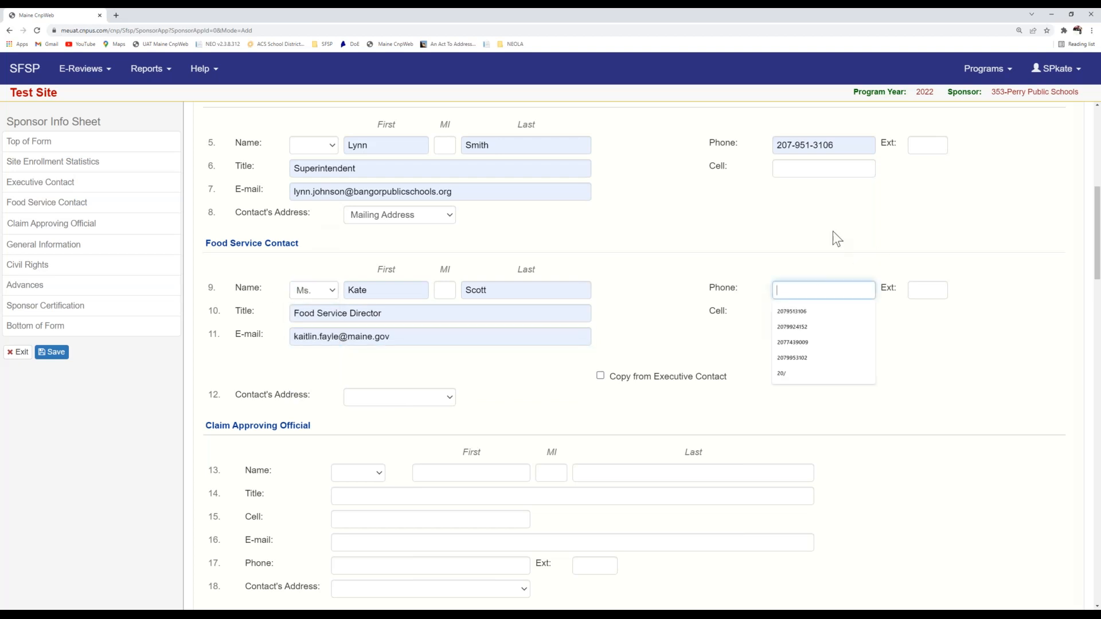
pyautogui.click(820, 314)
pyautogui.click(925, 324)
pyautogui.scroll(-1, 449, 397)
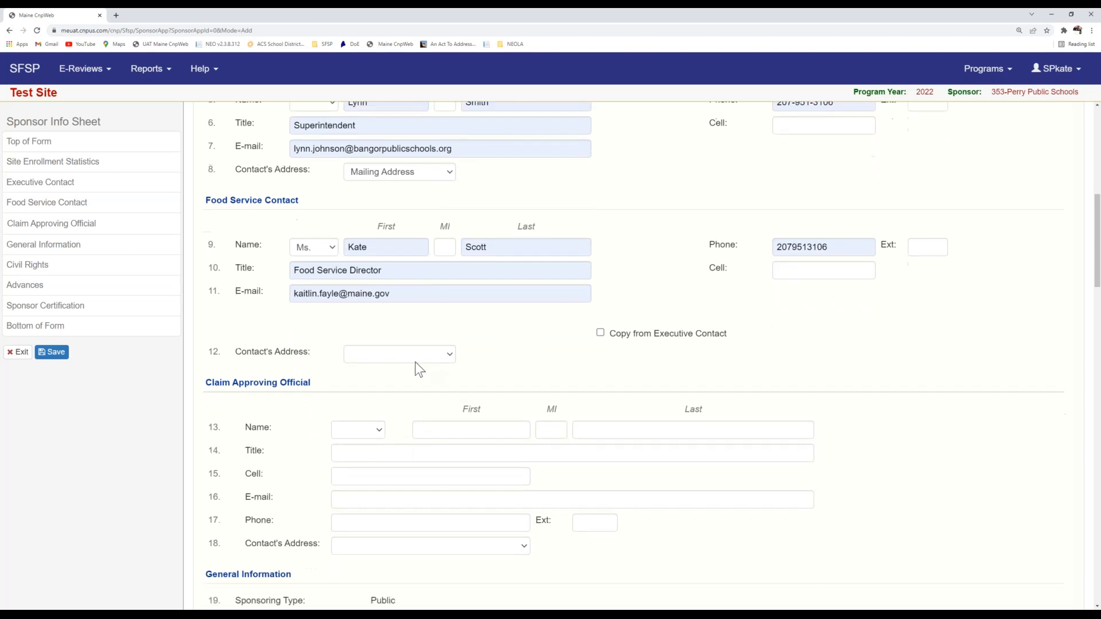
pyautogui.scroll(-1, 414, 359)
pyautogui.click(397, 311)
pyautogui.click(390, 348)
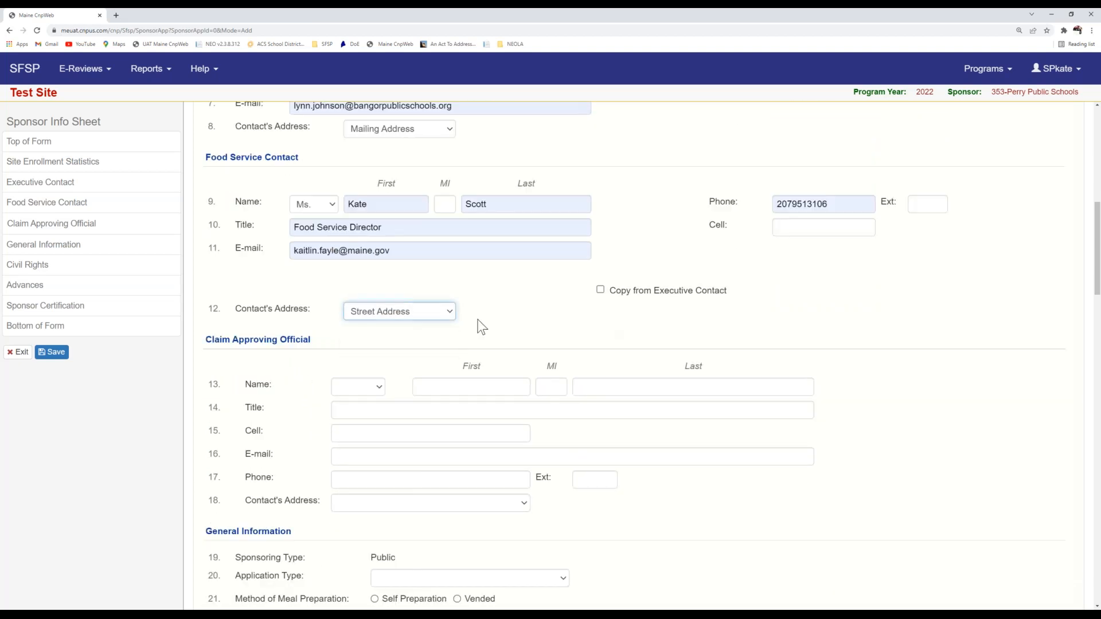
pyautogui.scroll(-3, 519, 323)
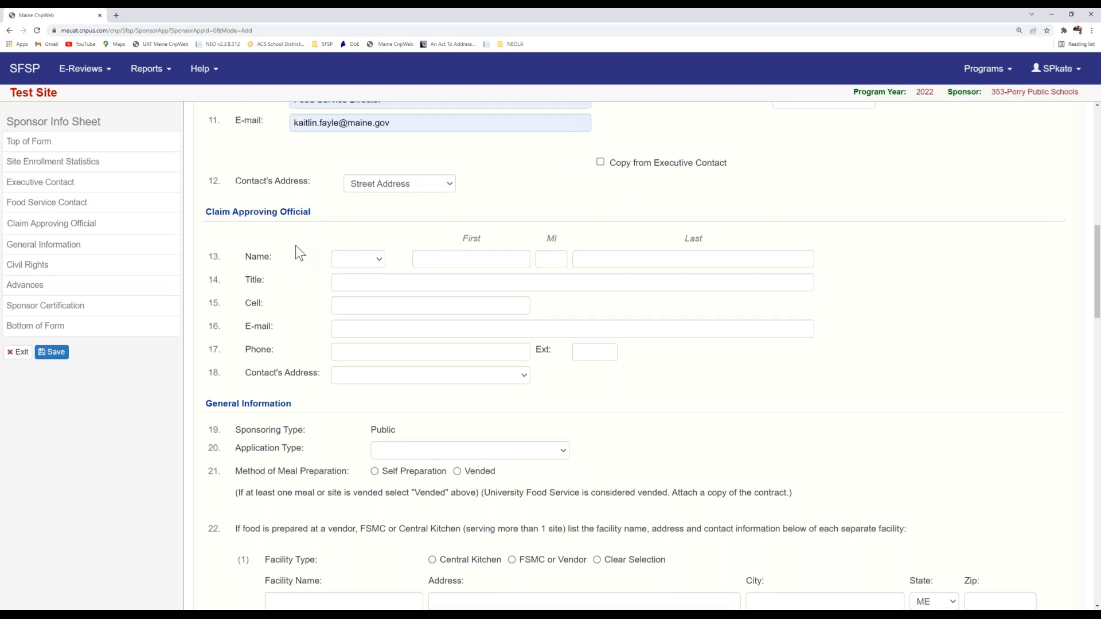
pyautogui.scroll(3, 296, 246)
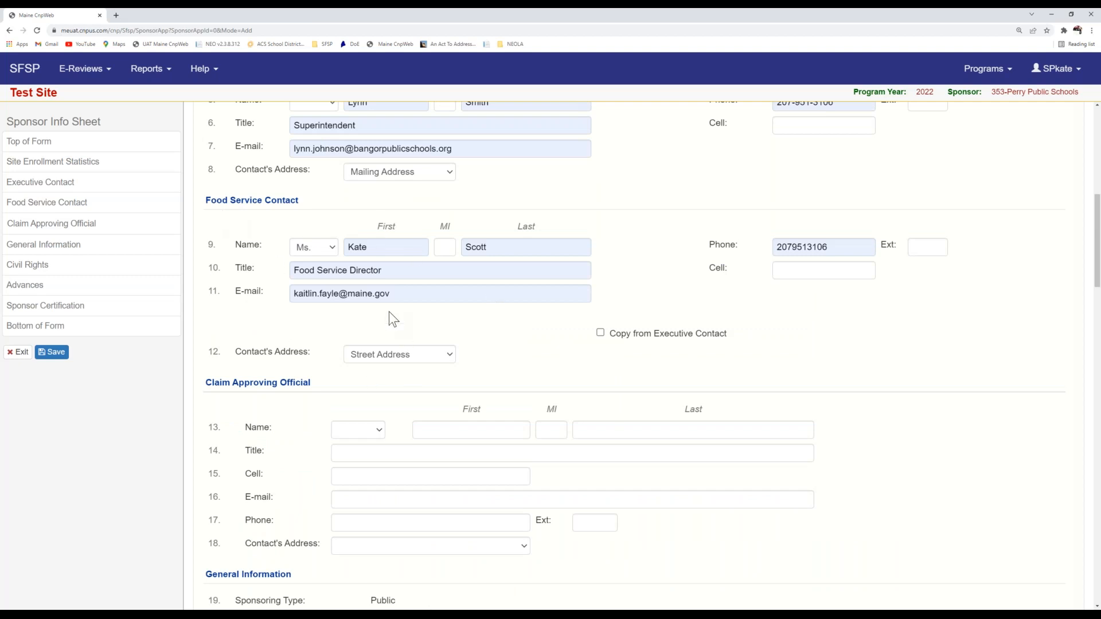
pyautogui.scroll(-2, 389, 311)
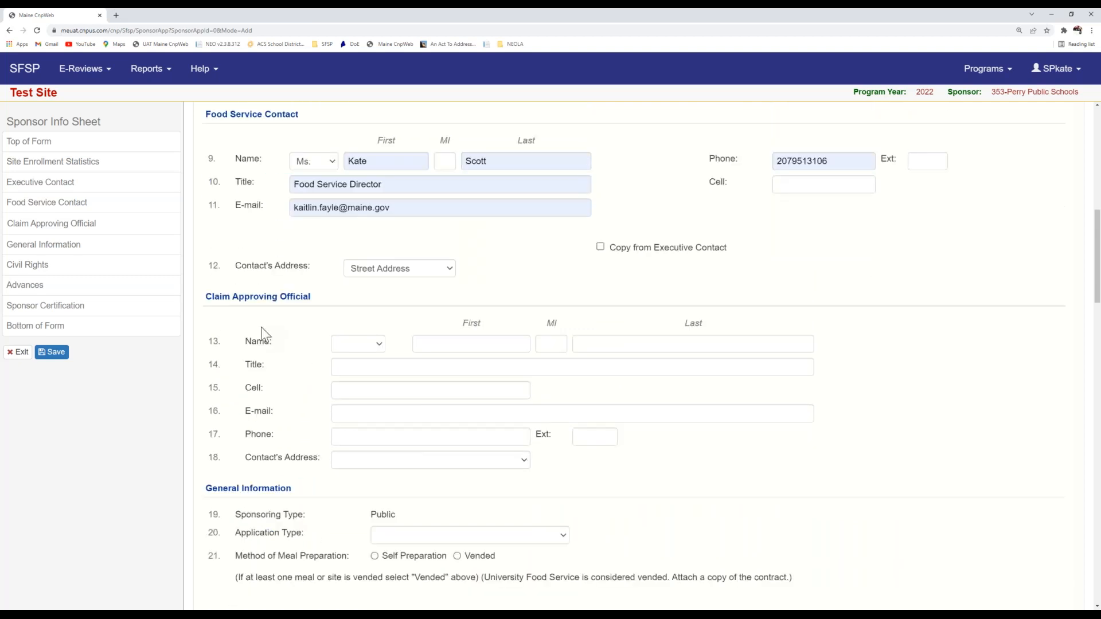
pyautogui.scroll(1, 260, 327)
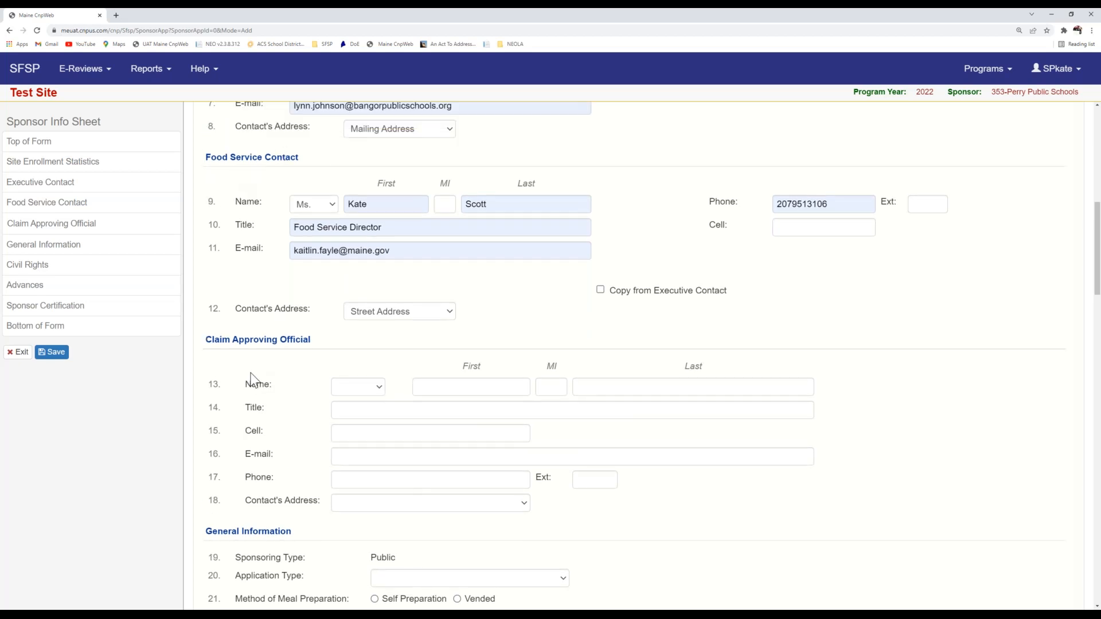
# Step: Enter the claim approving official's first and last name and the title Business Manager
pyautogui.scroll(-1, 252, 380)
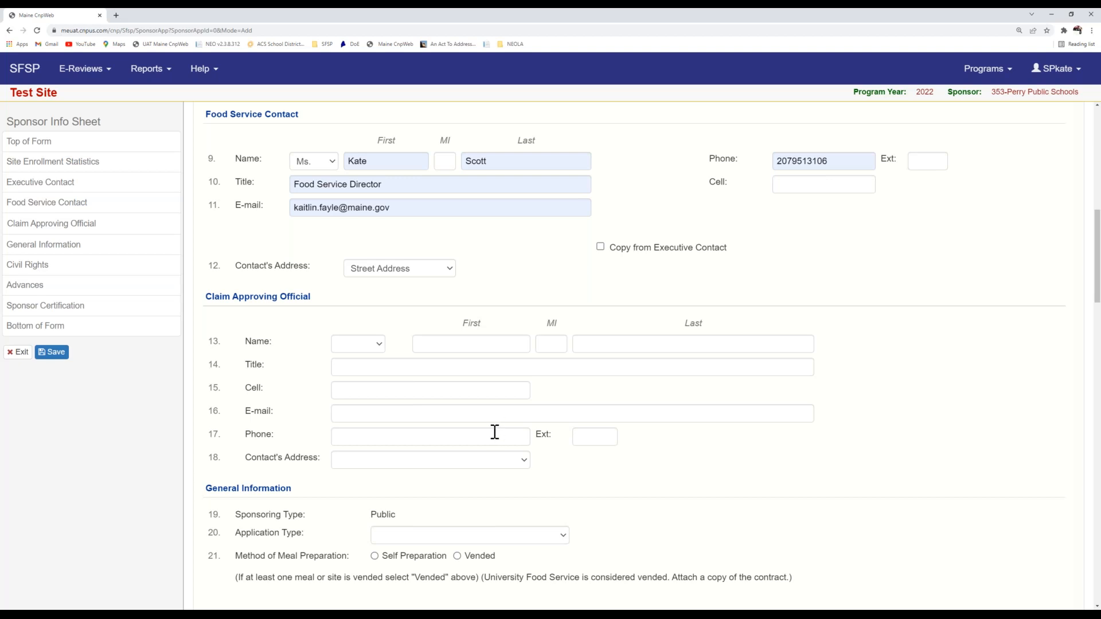
pyautogui.click(421, 342)
pyautogui.click(436, 377)
pyautogui.click(648, 347)
pyautogui.click(594, 396)
pyautogui.click(351, 365)
pyautogui.click(361, 388)
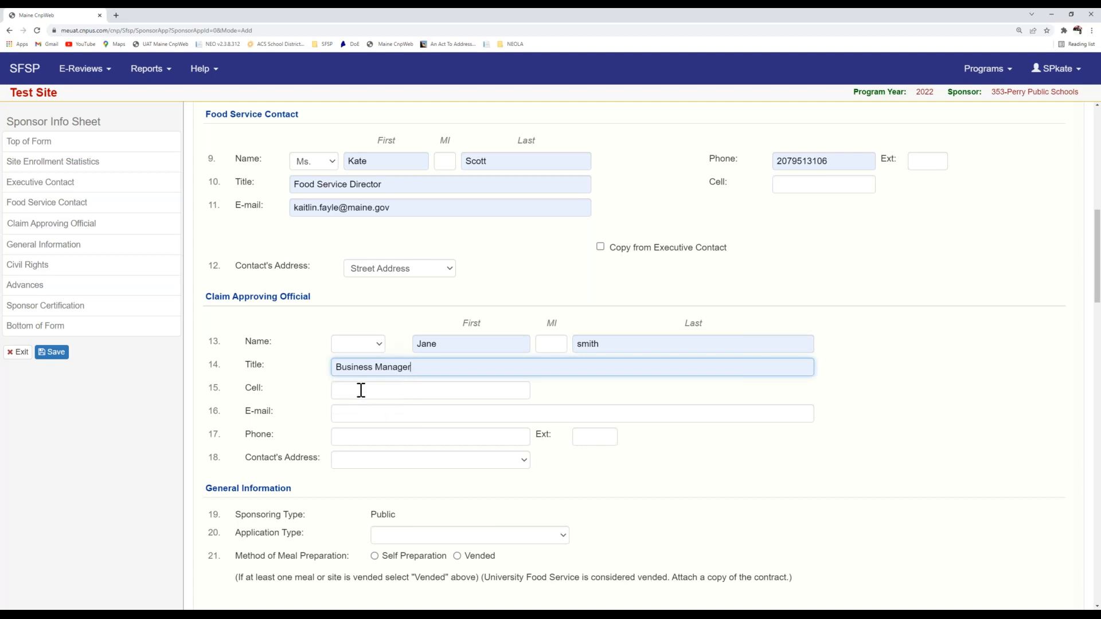
# Step: Fill in the claim approving official's e-mail and phone number and set the contact's address to Street Address
pyautogui.click(363, 411)
pyautogui.click(363, 435)
pyautogui.click(368, 437)
pyautogui.click(453, 473)
pyautogui.click(413, 462)
pyautogui.click(410, 497)
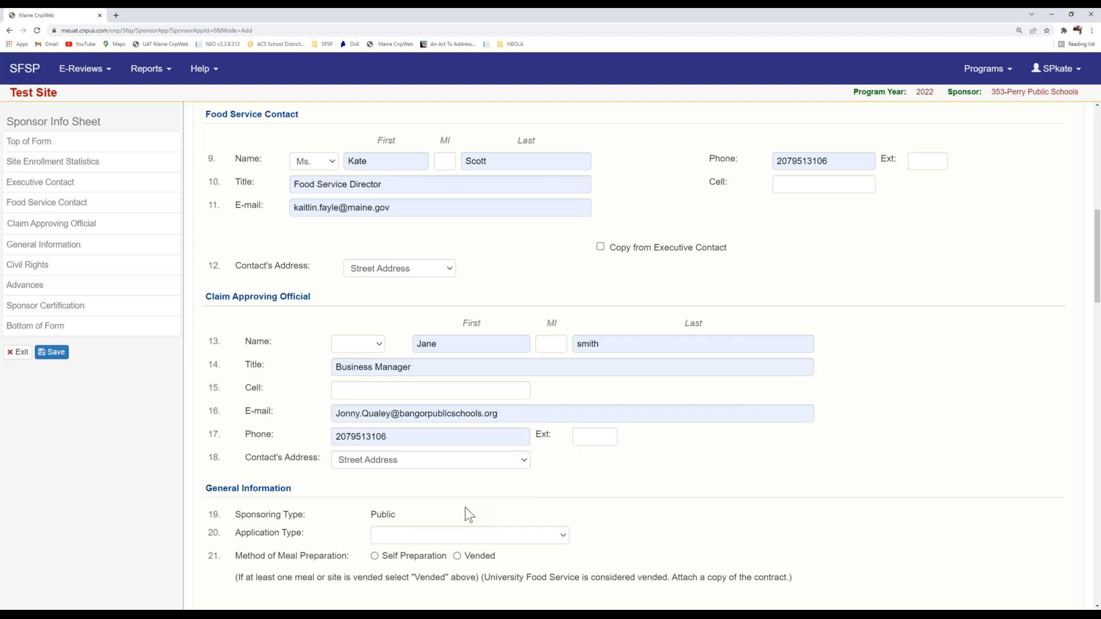
# Step: Set the Application Type under General Information to School Food Authority
pyautogui.scroll(-2, 466, 515)
pyautogui.scroll(-3, 559, 410)
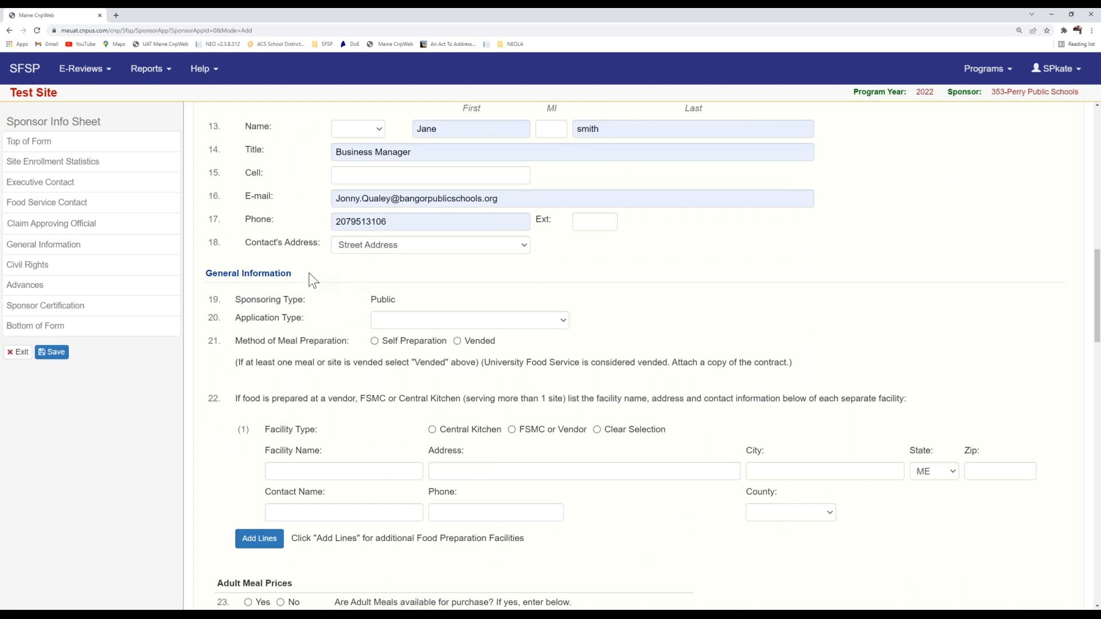
pyautogui.scroll(-1, 286, 298)
pyautogui.moveTo(404, 257); pyautogui.dragTo(324, 268)
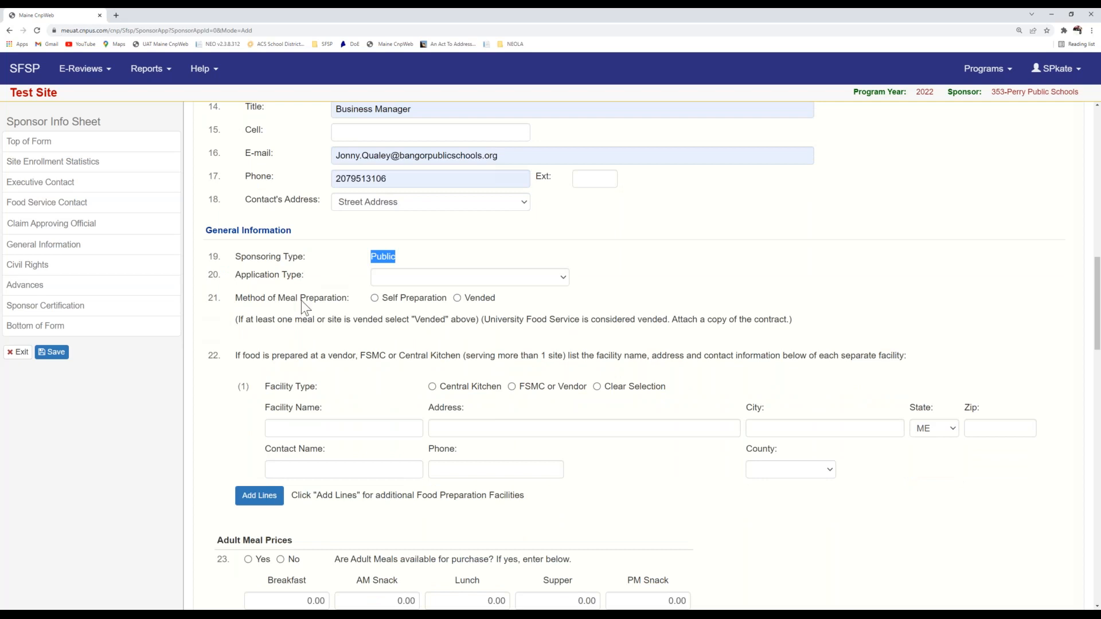
pyautogui.moveTo(373, 258); pyautogui.dragTo(398, 260)
pyautogui.scroll(-1, 316, 241)
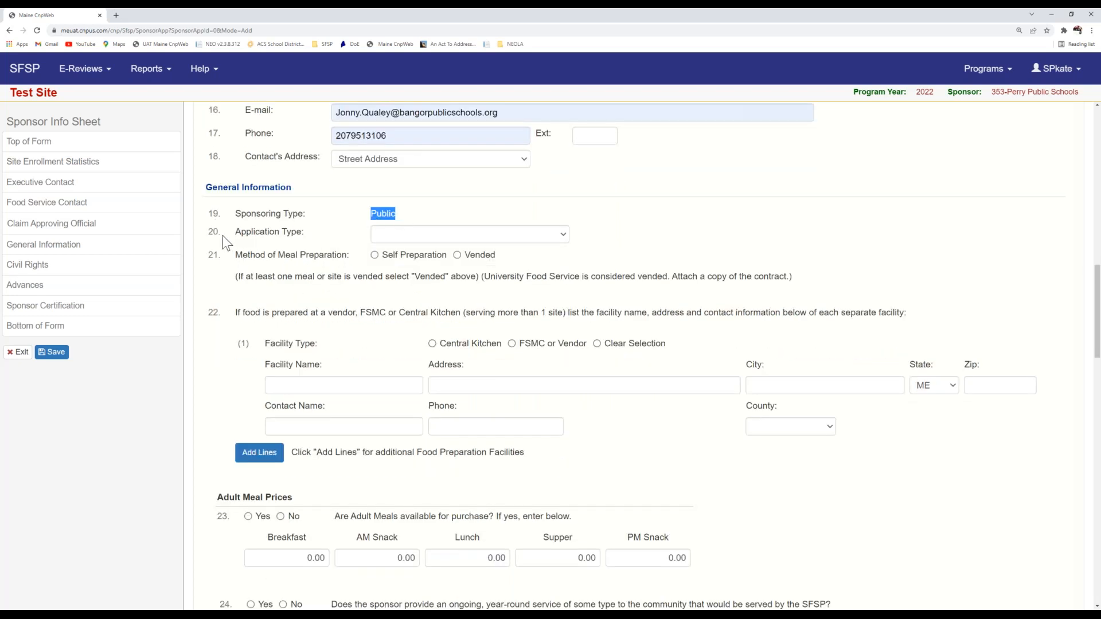
pyautogui.click(540, 236)
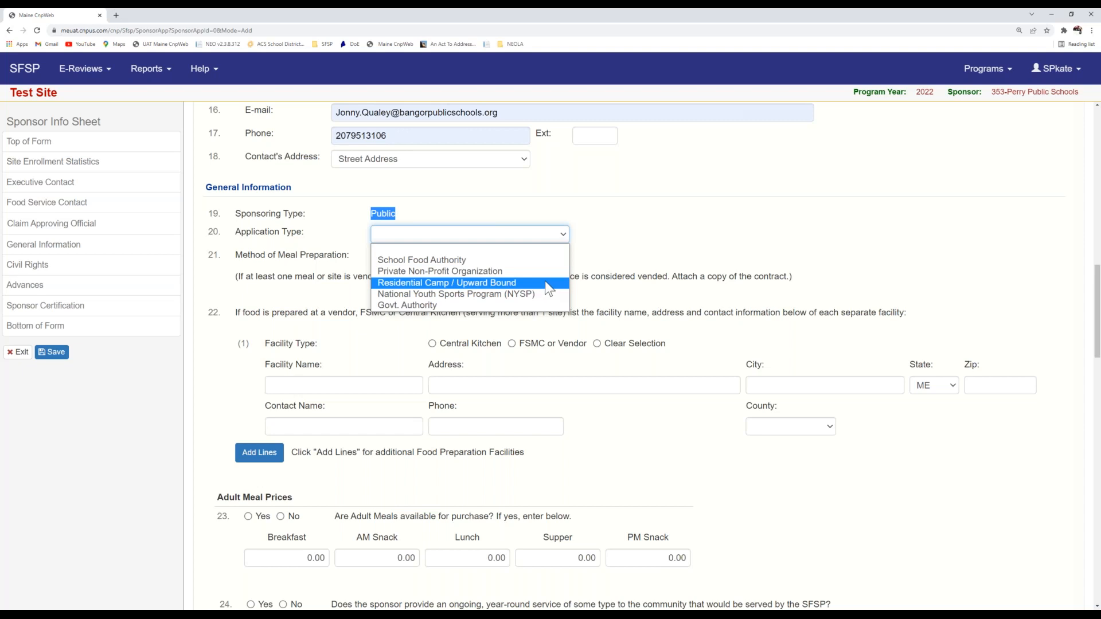
pyautogui.click(533, 260)
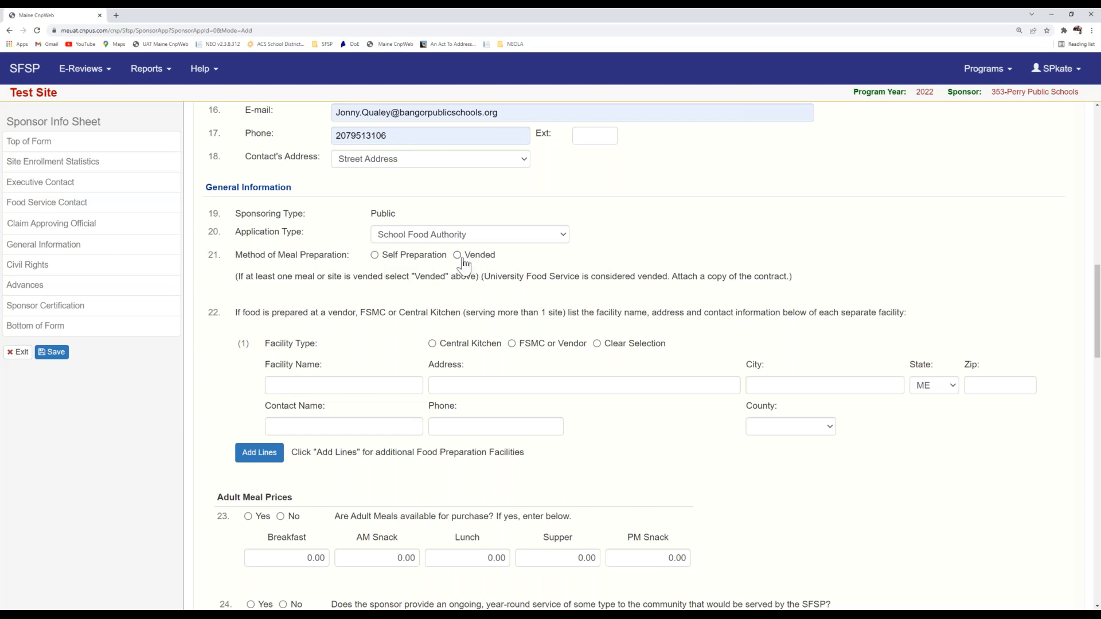
# Step: Set the method of meal preparation to Self Preparation and the first facility's type to Clear Selection
pyautogui.click(375, 256)
pyautogui.click(596, 344)
pyautogui.scroll(-1, 751, 291)
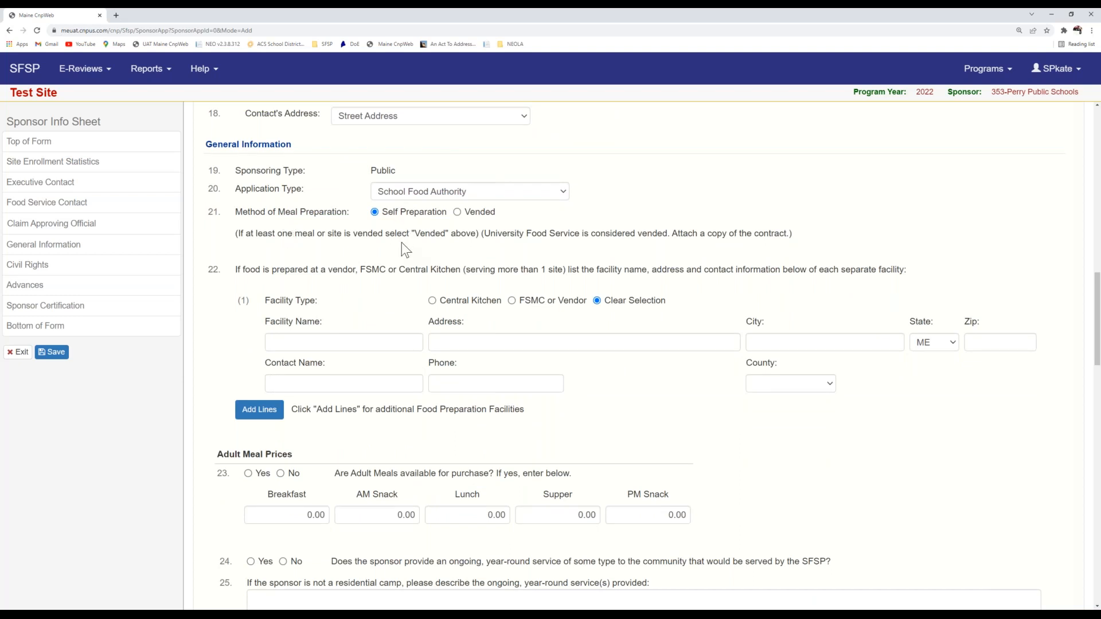
# Step: Set the method of meal preparation to Vended and the first facility's type to FSMC or Vendor
pyautogui.click(458, 213)
pyautogui.scroll(-2, 665, 392)
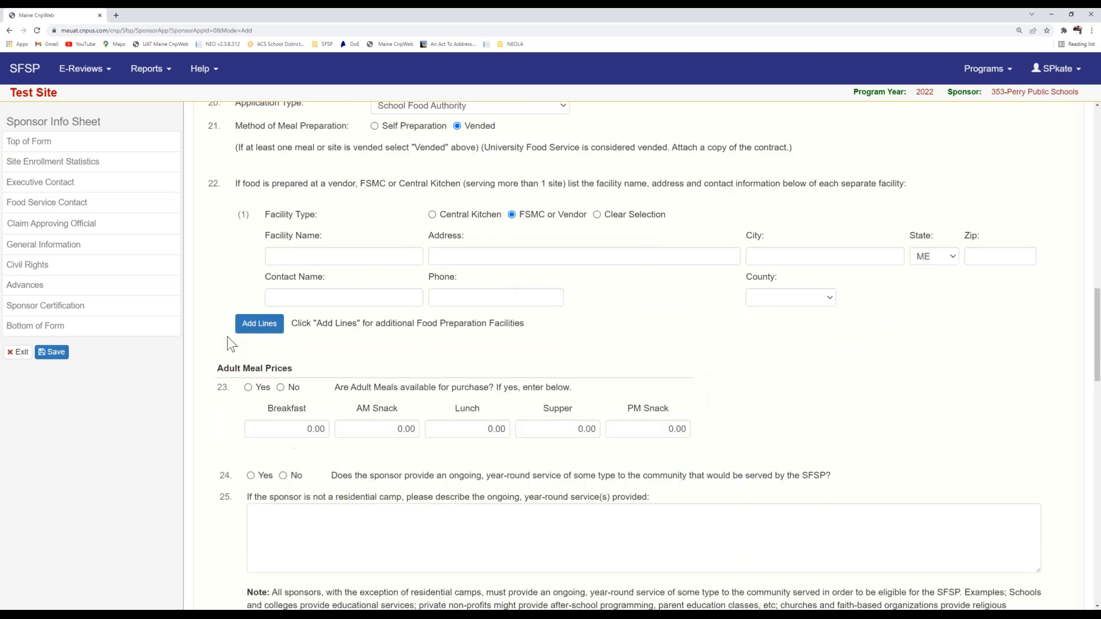
pyautogui.scroll(1, 560, 260)
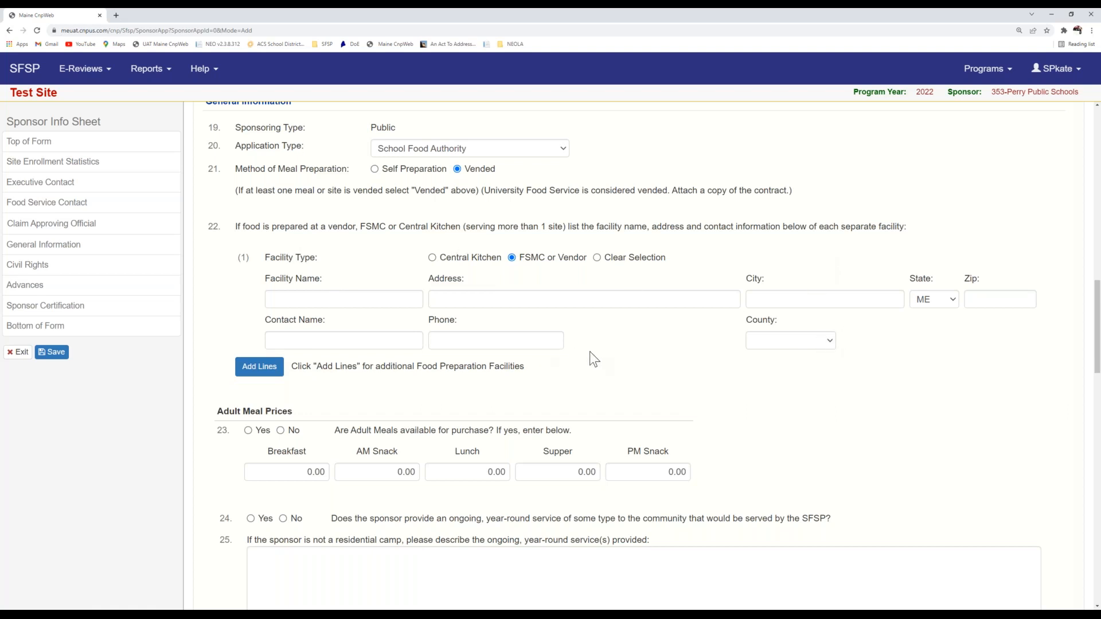
pyautogui.scroll(-1, 590, 352)
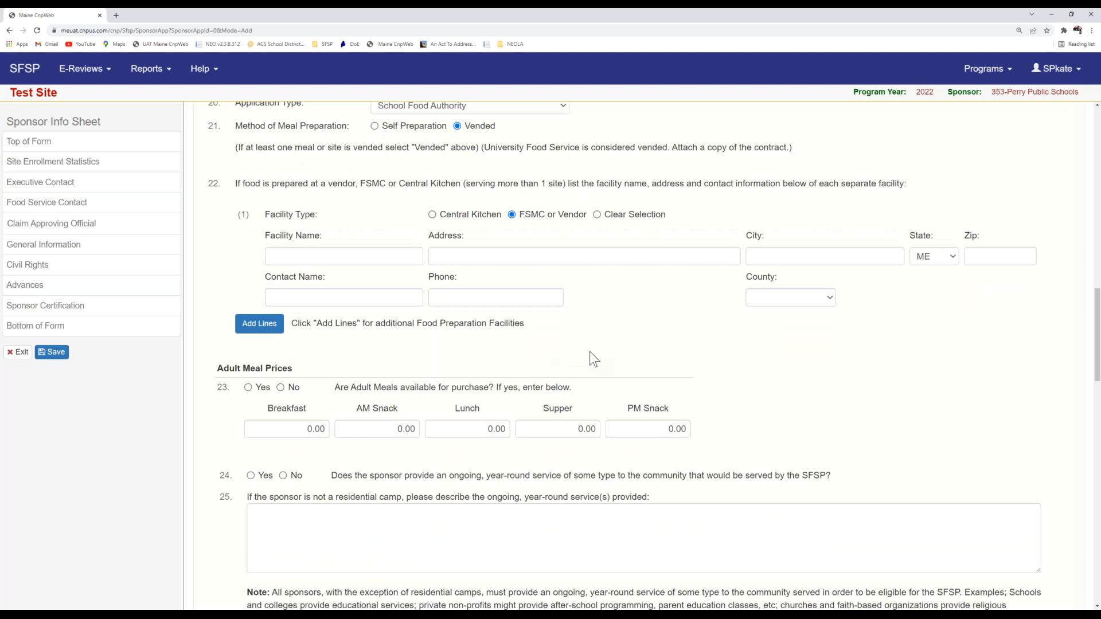
# Step: Answer Yes to question 24 on whether the sponsor provides an ongoing, year-round service to the community
pyautogui.scroll(-1, 590, 353)
pyautogui.scroll(-2, 591, 353)
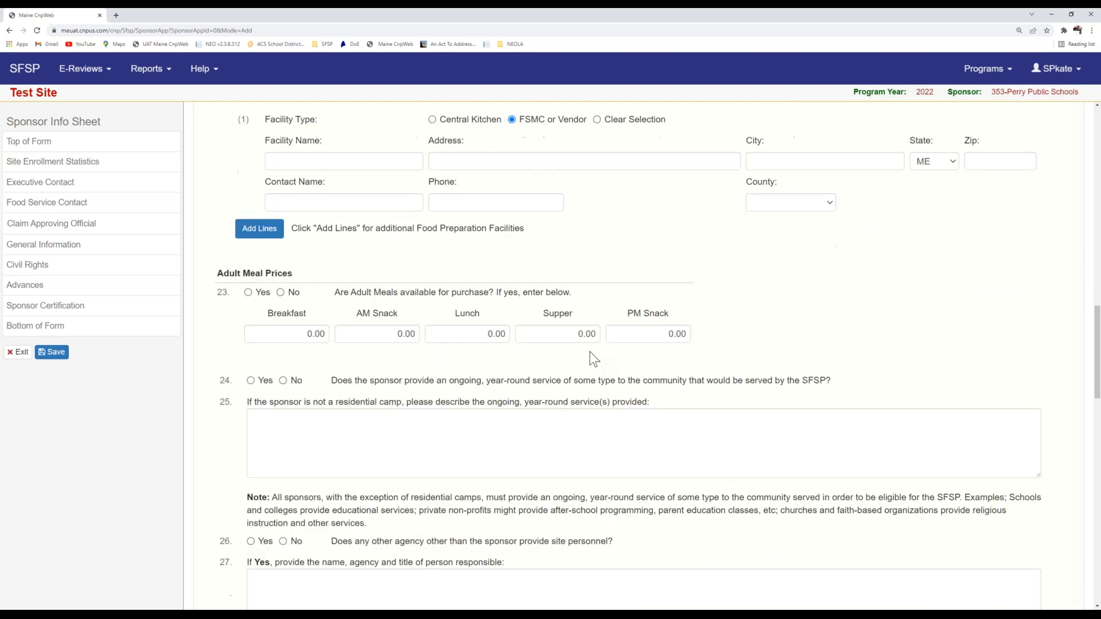
pyautogui.scroll(-1, 594, 360)
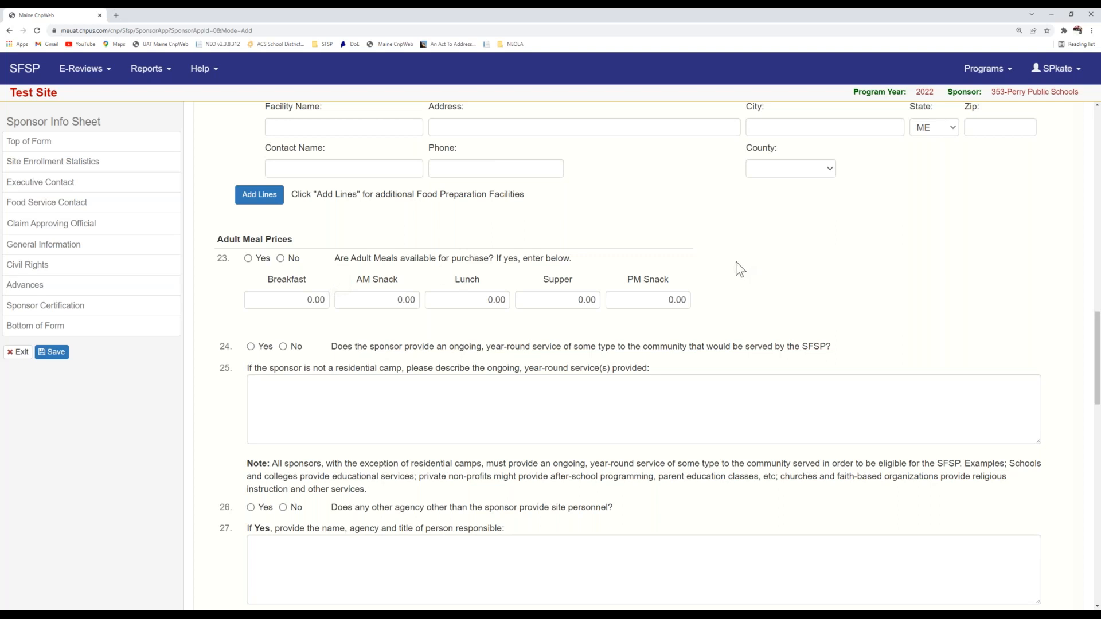
pyautogui.scroll(-2, 736, 261)
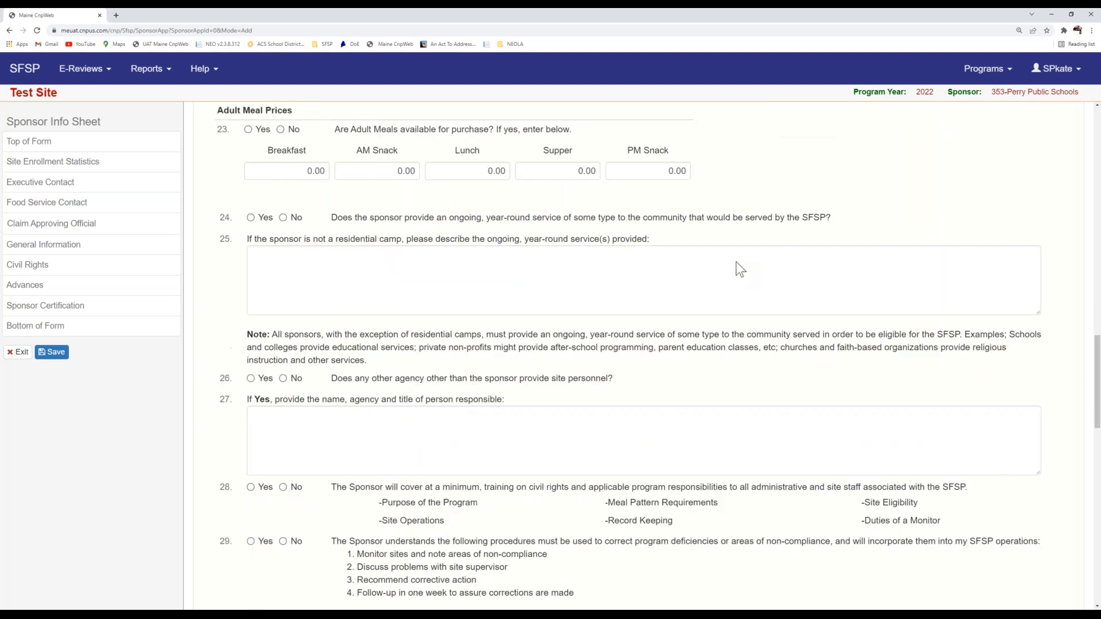
pyautogui.scroll(-1, 735, 261)
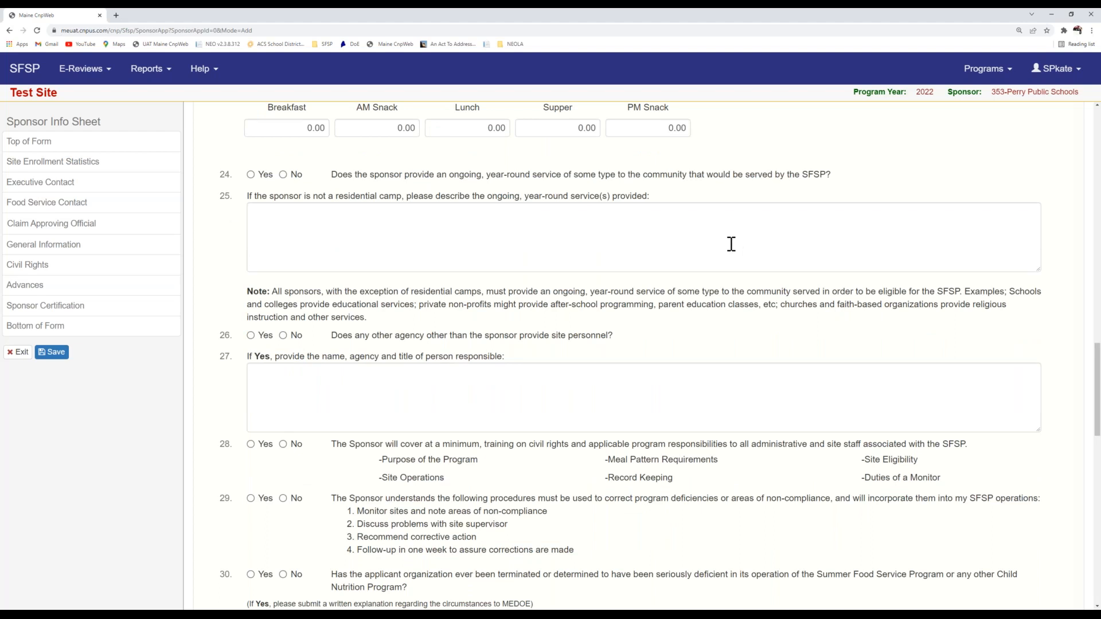
pyautogui.click(251, 175)
# Step: Review General Information questions 25 to 32 on services, site personnel, staff training, corrective procedures and federal agency compliance
pyautogui.scroll(-2, 440, 219)
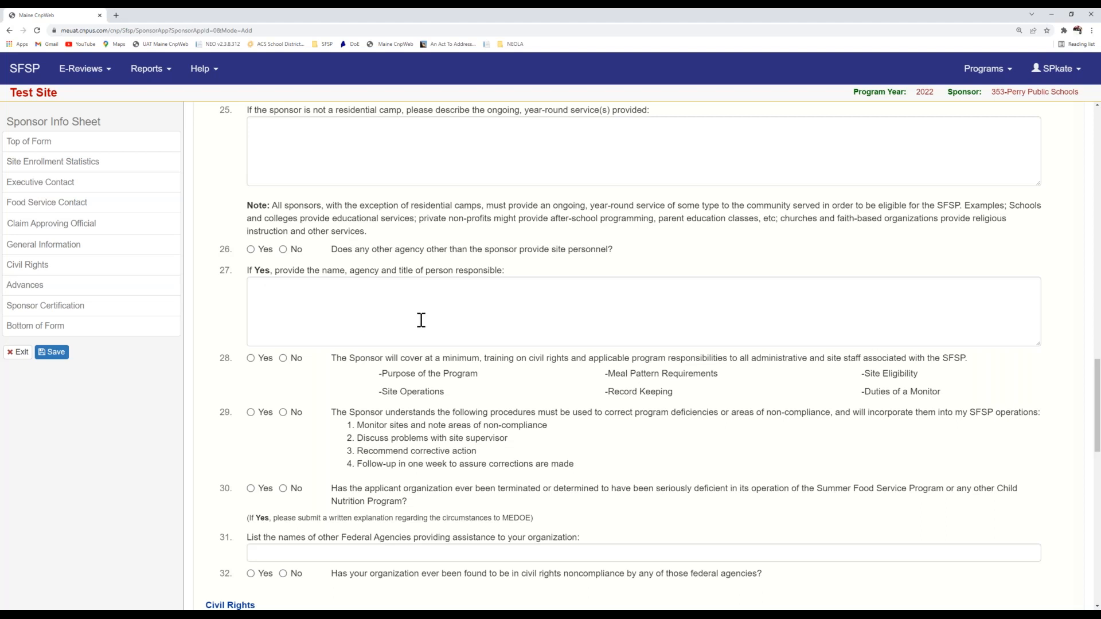
pyautogui.scroll(-3, 421, 320)
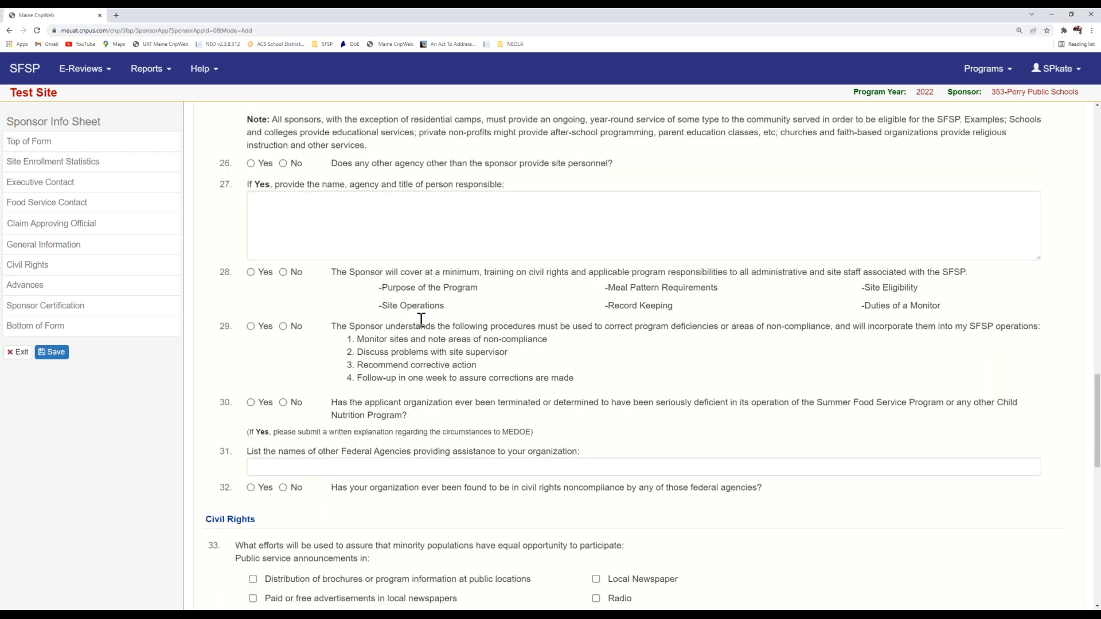
pyautogui.scroll(-1, 421, 320)
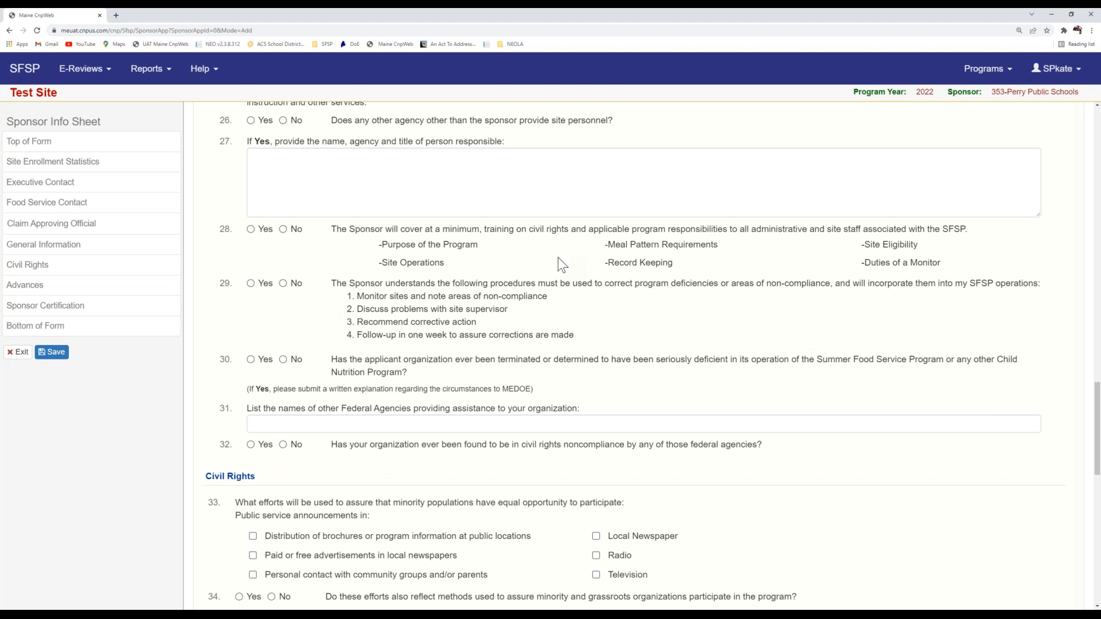
pyautogui.scroll(-1, 558, 258)
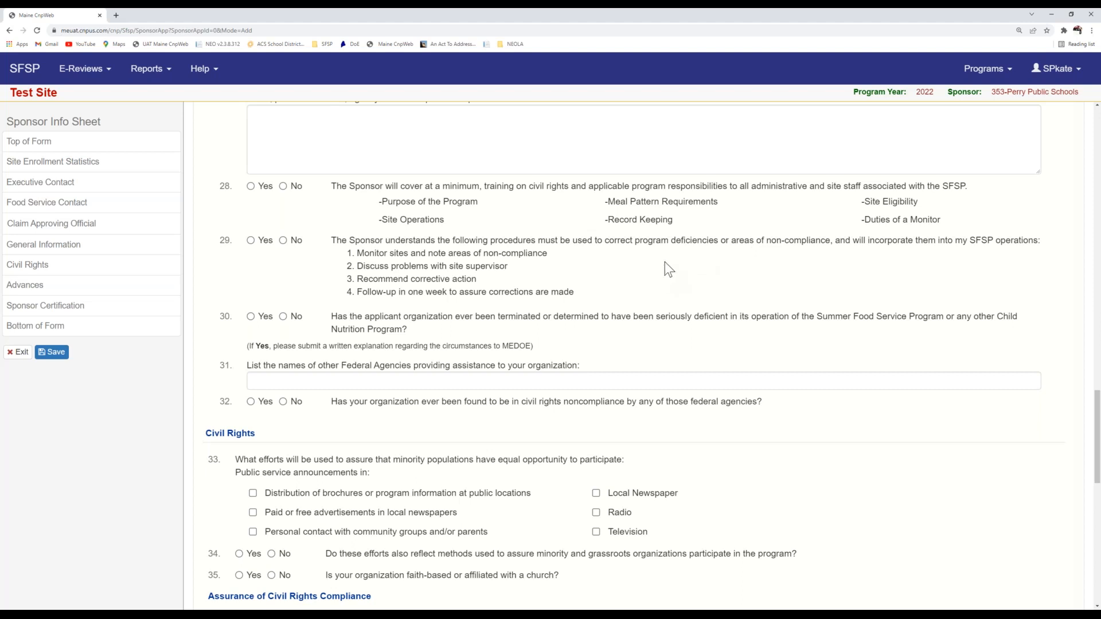
pyautogui.scroll(-2, 666, 264)
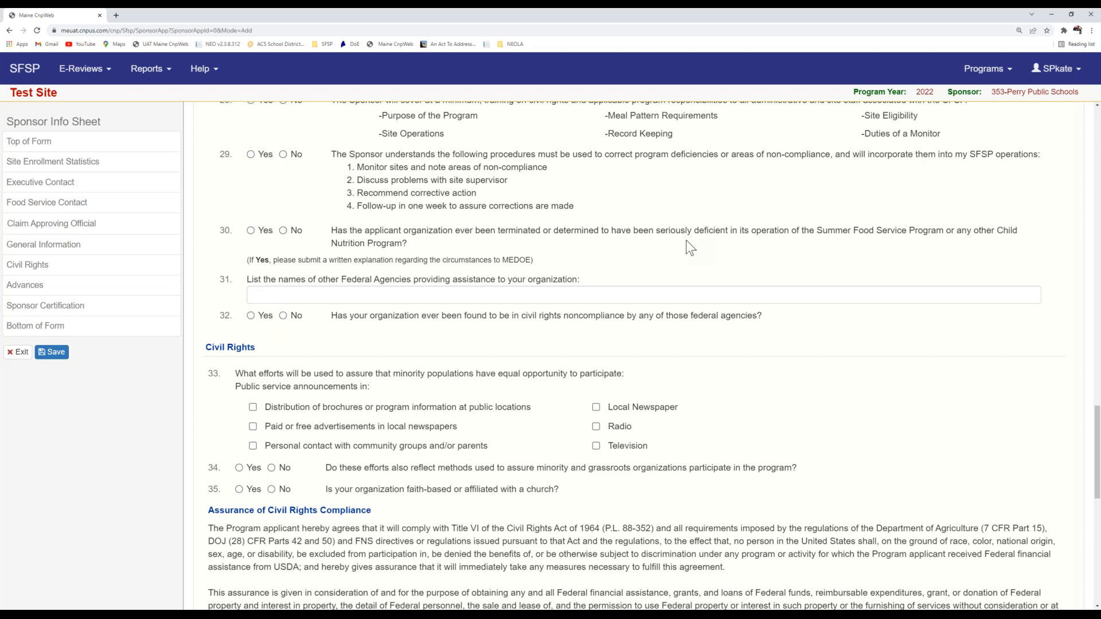
pyautogui.scroll(-2, 687, 241)
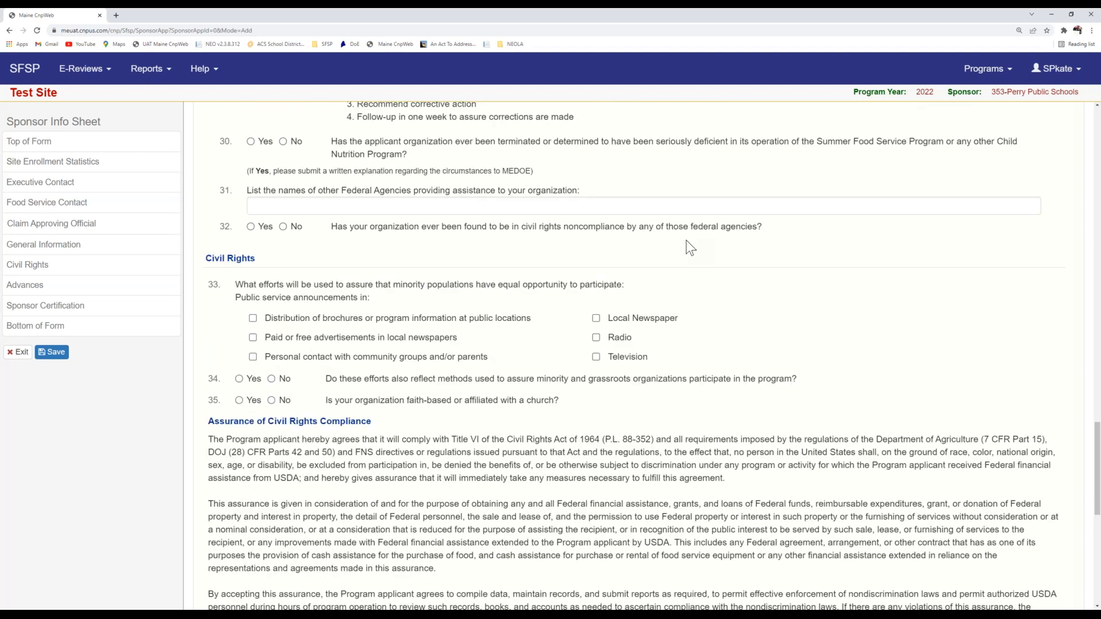
pyautogui.scroll(-2, 686, 241)
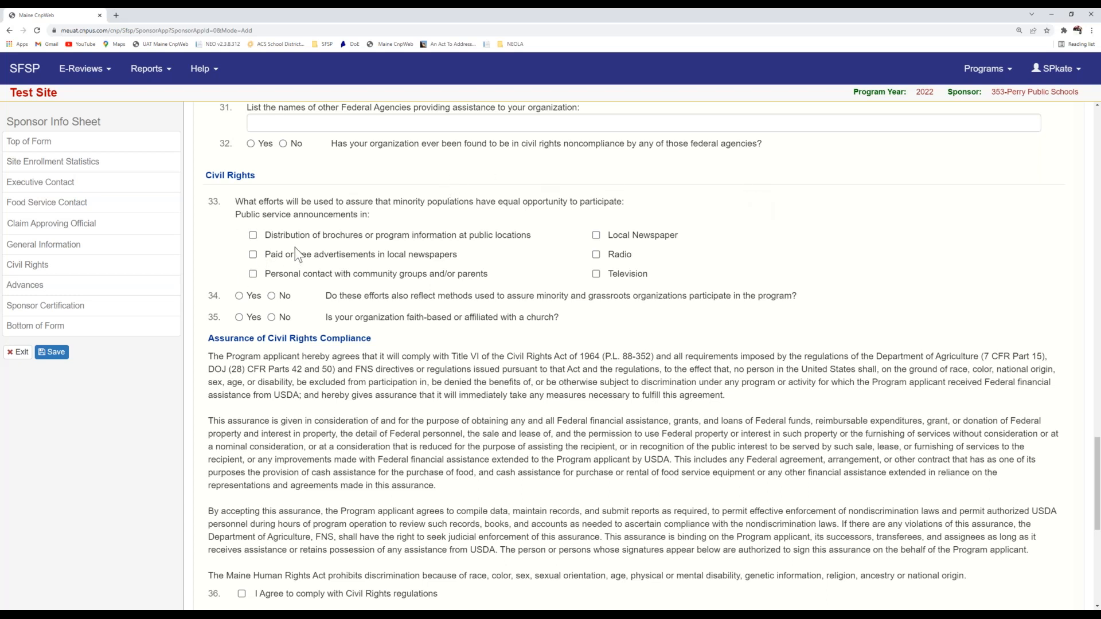
# Step: Select paid or free newspaper advertisements and Local Newspaper, answer No to faith-based affiliation, and agree to comply with Civil Rights regulations
pyautogui.click(253, 255)
pyautogui.click(597, 236)
pyautogui.scroll(-1, 254, 145)
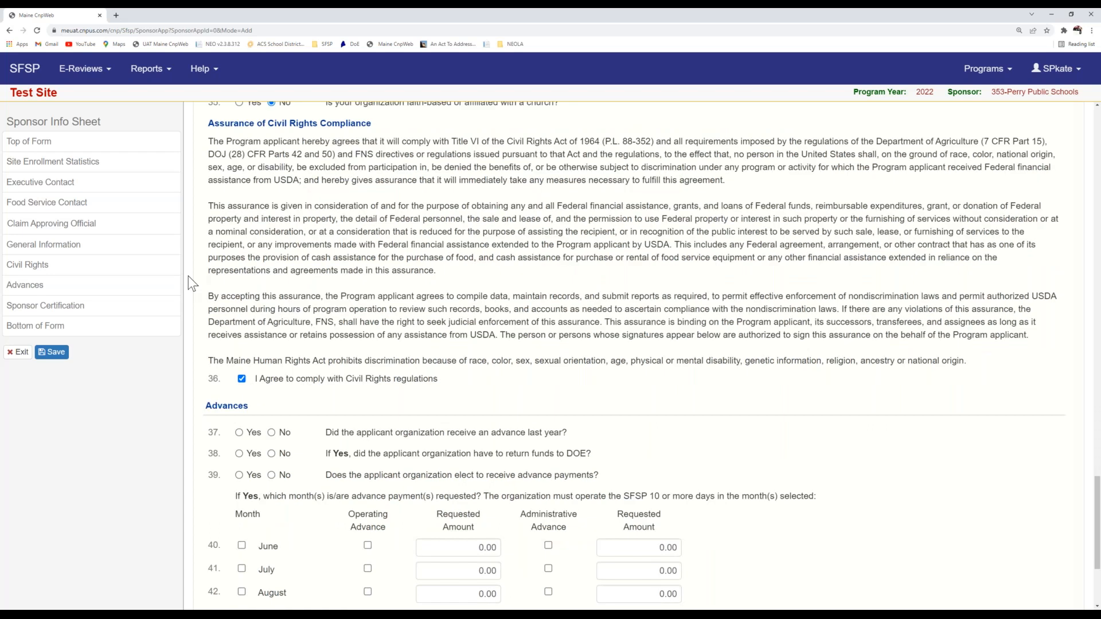
# Step: Answer No to having received an advance last year and to having to return funds to DOE
pyautogui.scroll(-3, 217, 147)
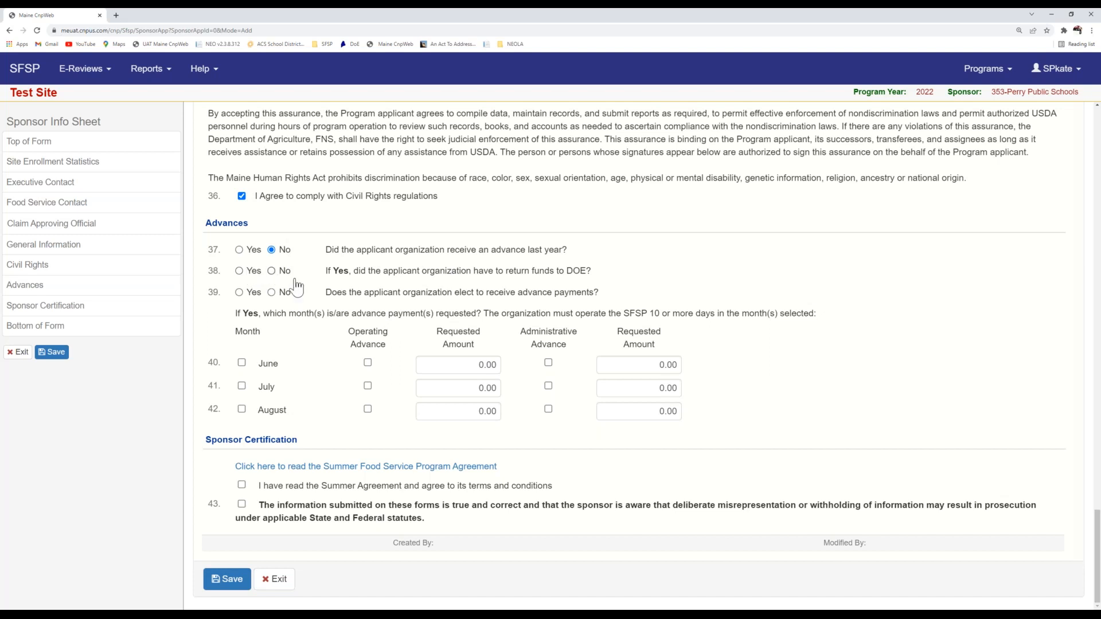
pyautogui.click(272, 272)
# Step: Answer Yes to electing advance payments, select June with an operating advance, and open its requested amount for editing
pyautogui.click(239, 293)
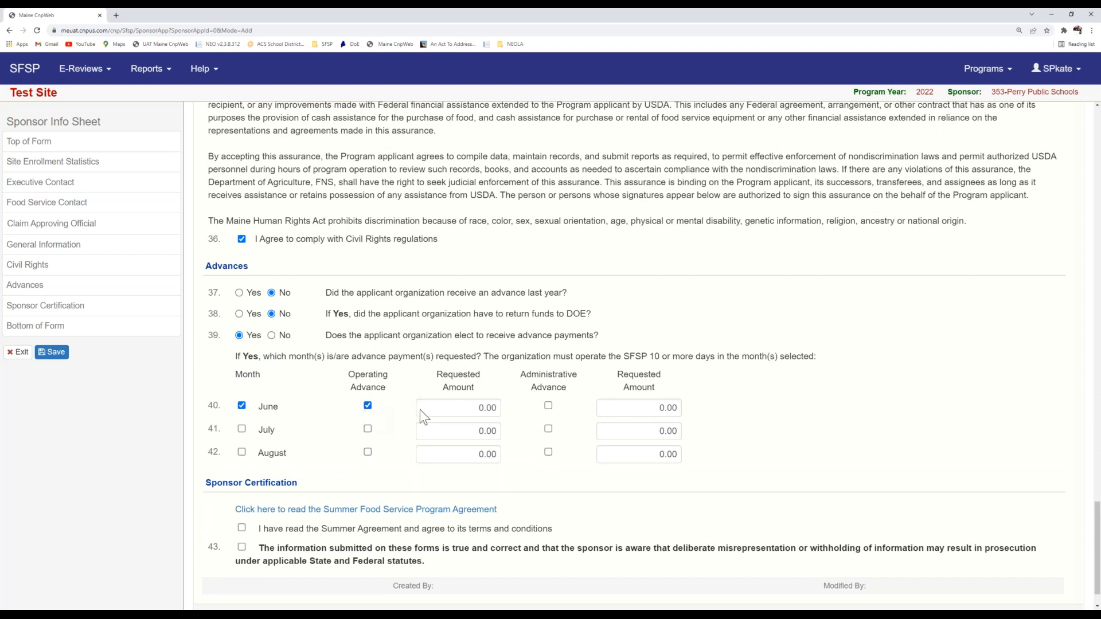
pyautogui.click(442, 409)
pyautogui.scroll(1, 459, 408)
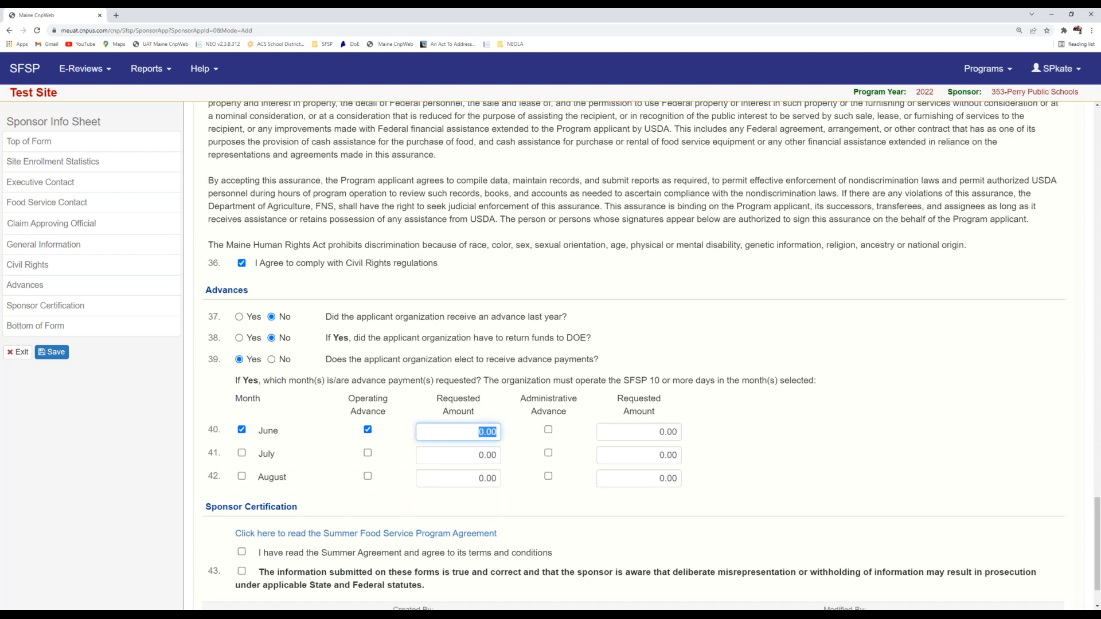
pyautogui.scroll(1, 459, 409)
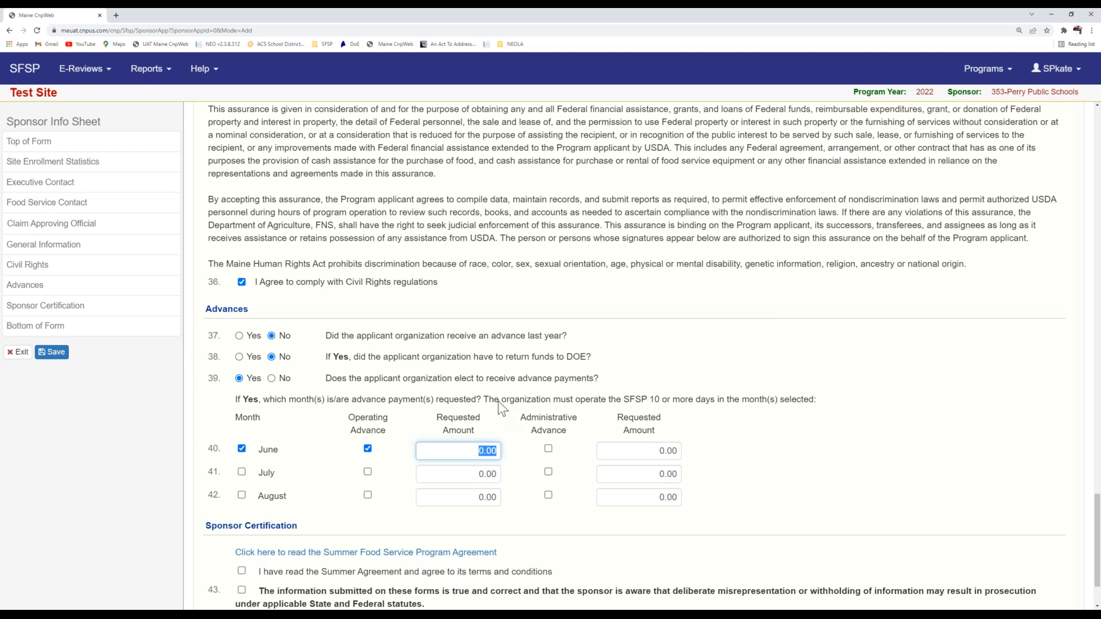
pyautogui.scroll(-1, 456, 384)
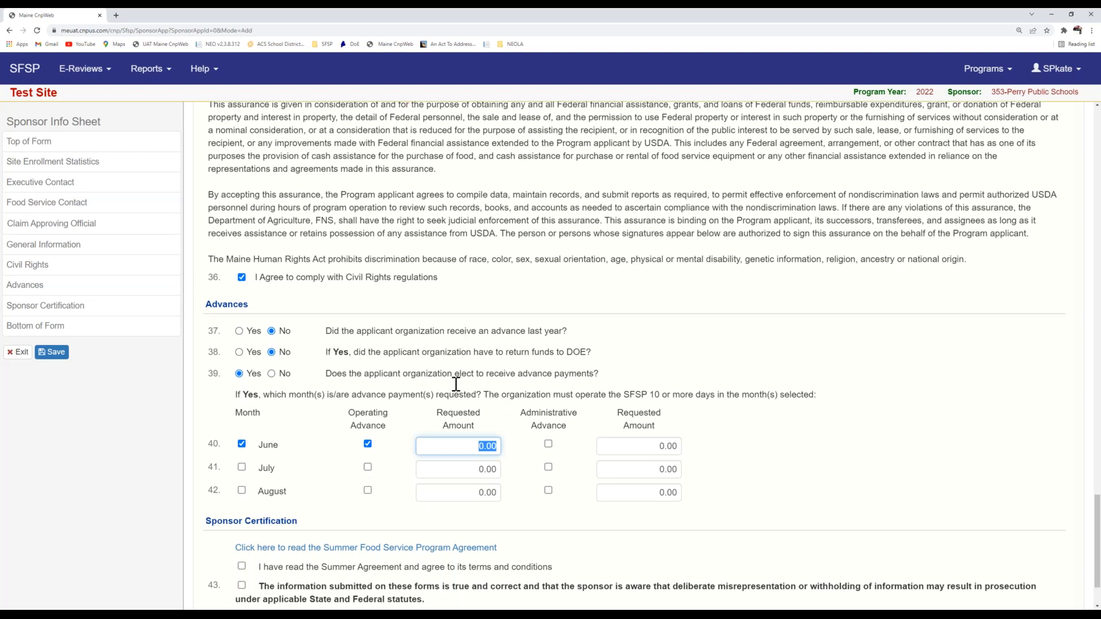
pyautogui.scroll(-1, 456, 384)
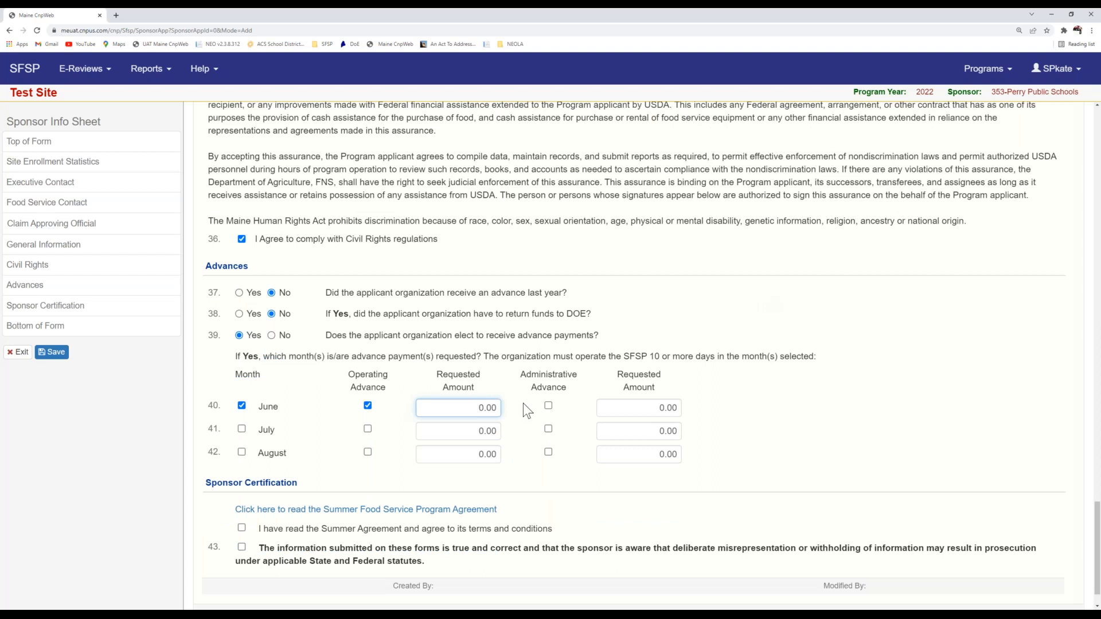
pyautogui.scroll(-1, 493, 373)
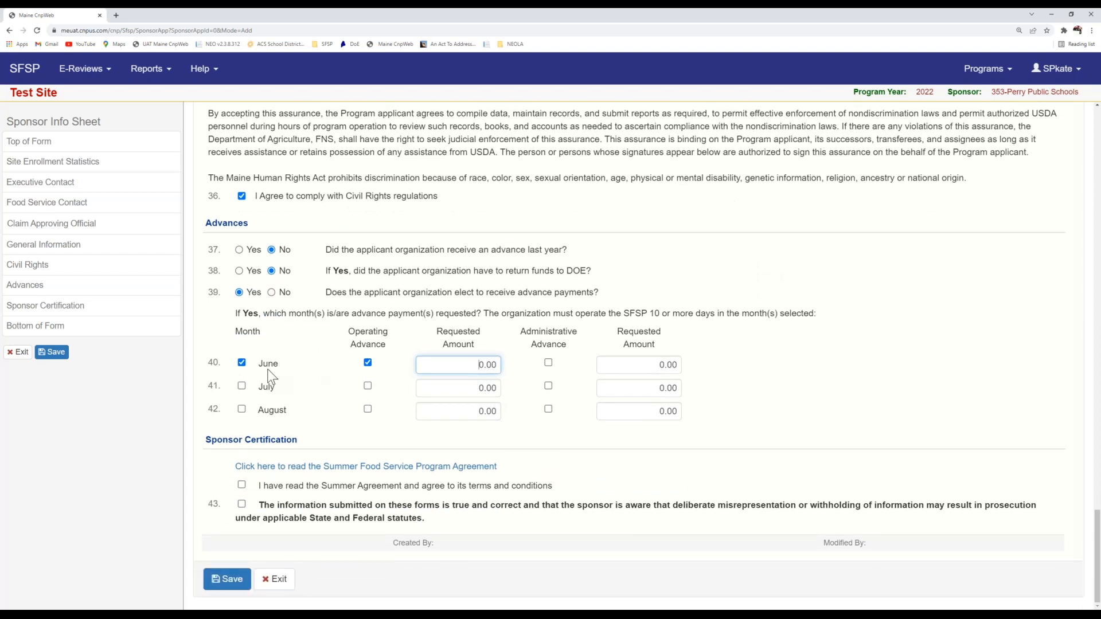
# Step: Clear the June operating advance selections and answer No to electing to receive advance payments
pyautogui.click(367, 363)
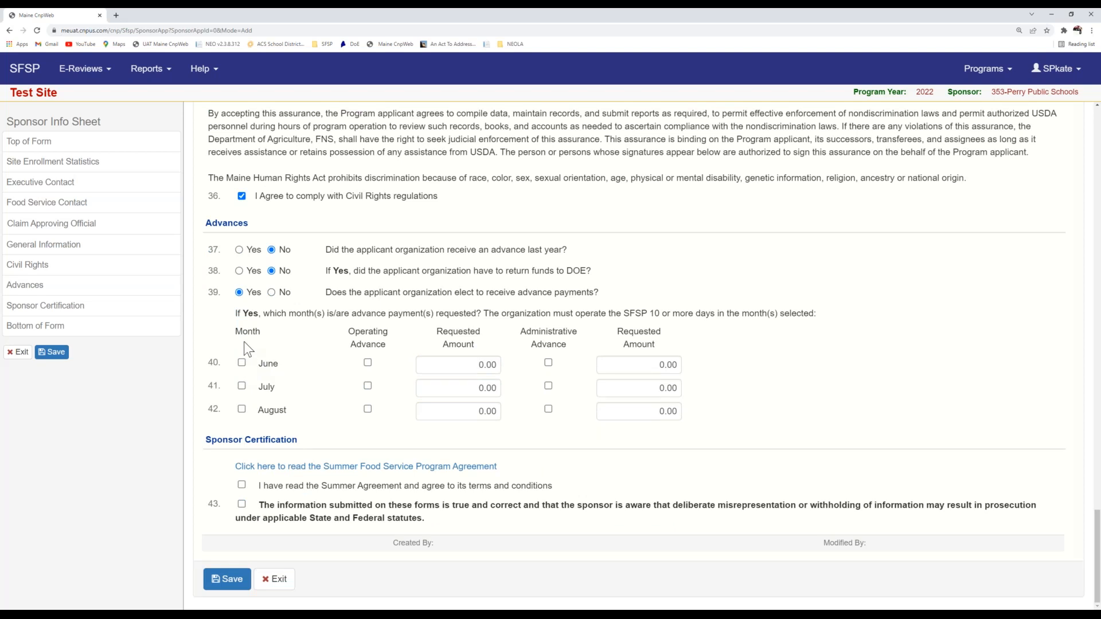
pyautogui.scroll(1, 243, 342)
pyautogui.click(283, 295)
pyautogui.scroll(1, 792, 436)
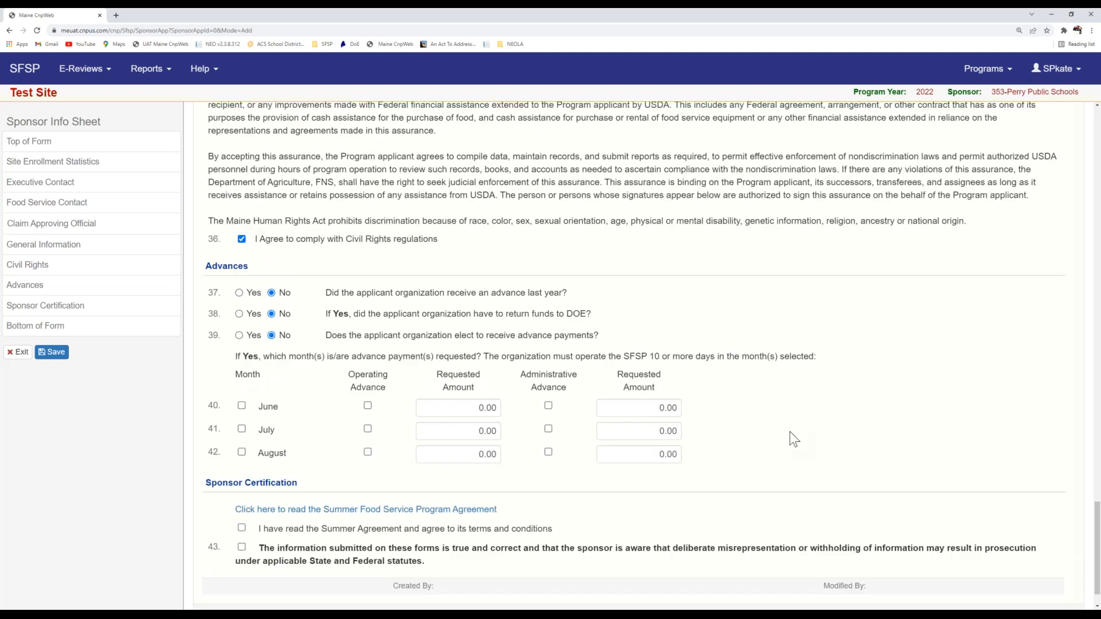
pyautogui.scroll(-1, 790, 431)
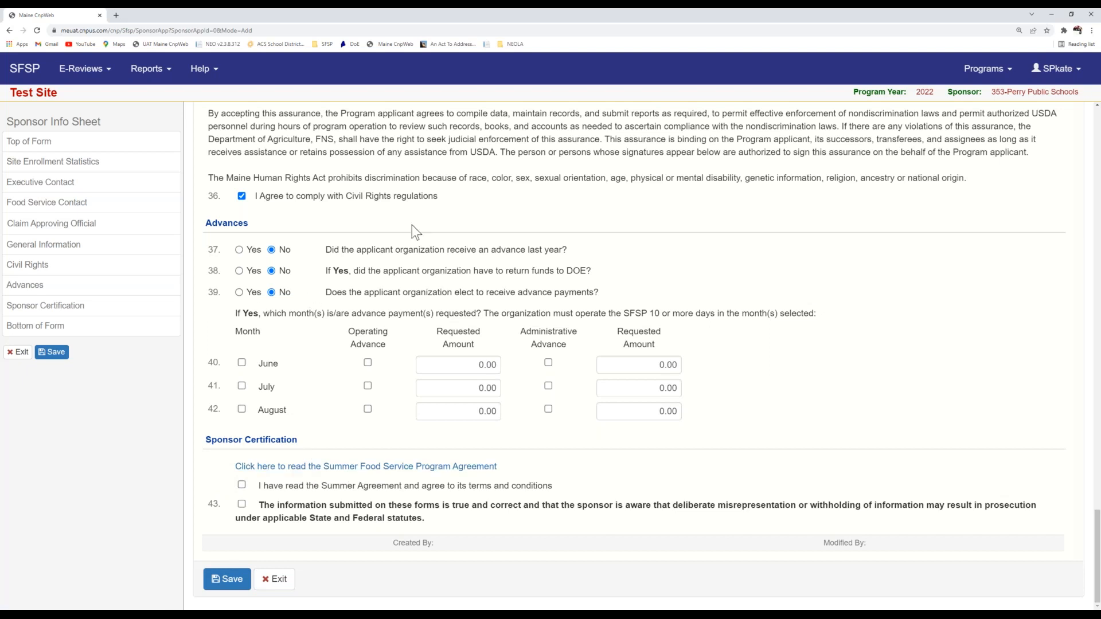
pyautogui.scroll(1, 473, 338)
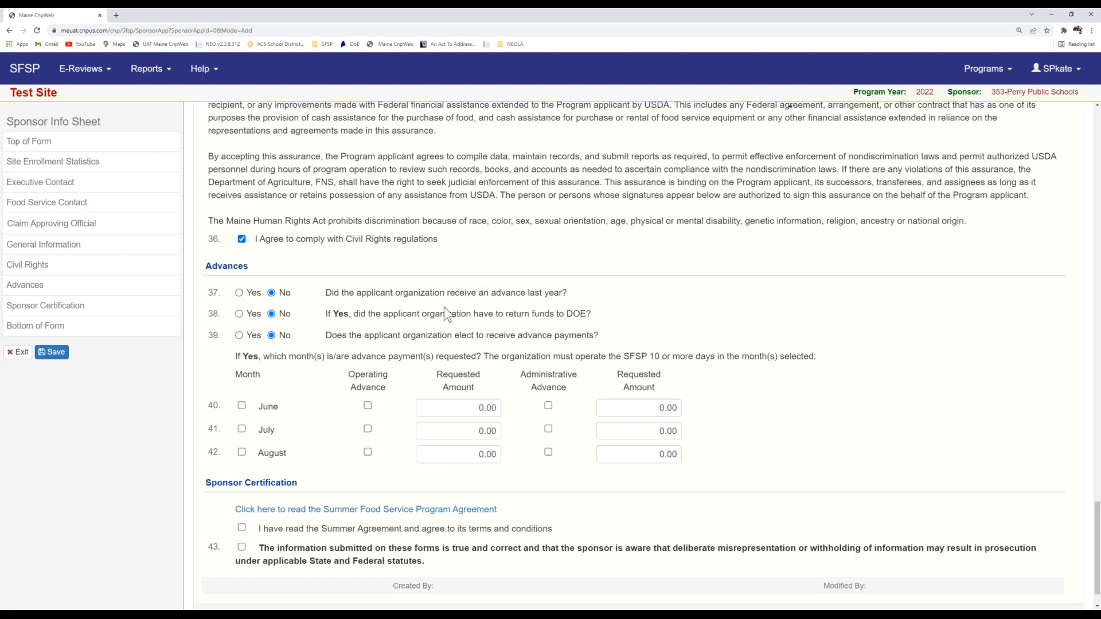
# Step: Agree to the Summer Agreement's terms and conditions and certify that the submitted information is true and correct
pyautogui.scroll(1, 445, 308)
pyautogui.scroll(1, 442, 313)
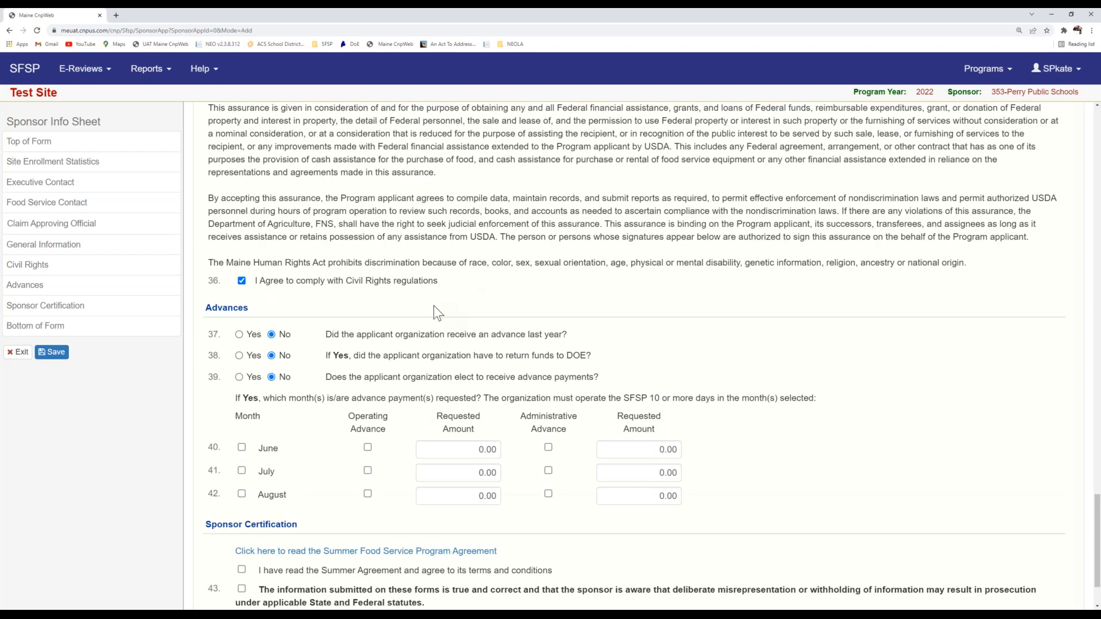
pyautogui.scroll(-2, 433, 313)
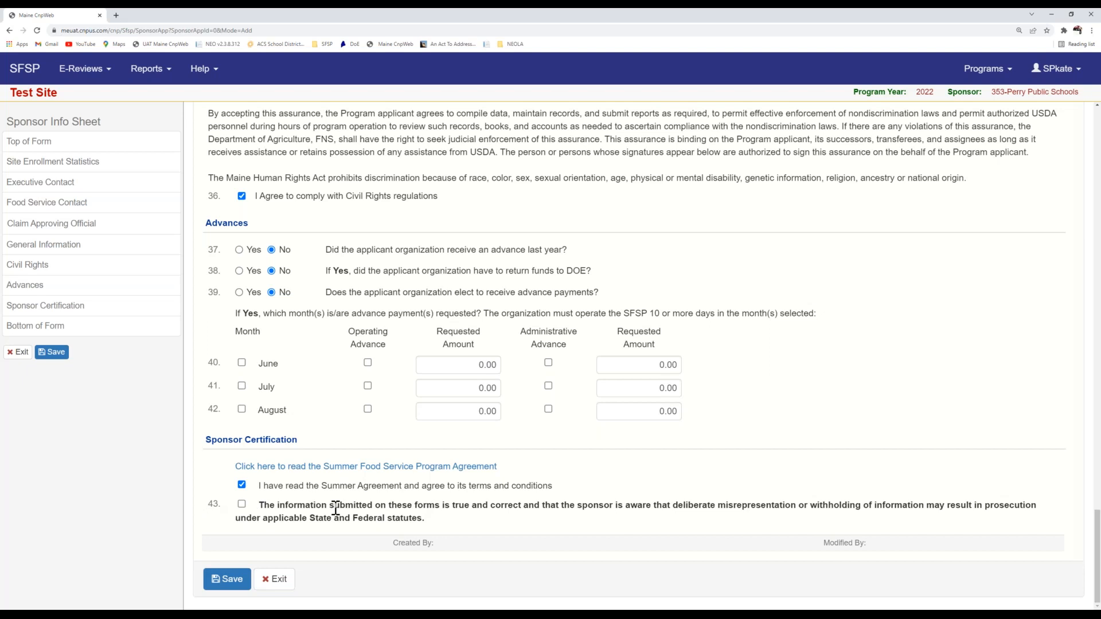
pyautogui.click(242, 505)
pyautogui.scroll(1, 324, 559)
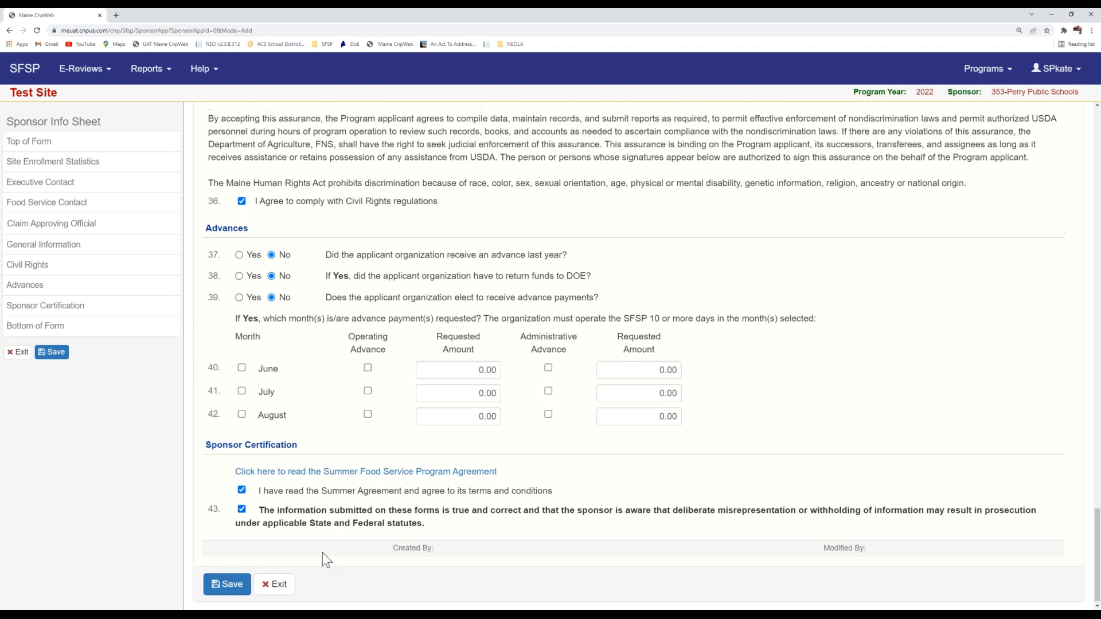
# Step: Save the Sponsor Information Sheet and continue editing it
pyautogui.scroll(1, 323, 554)
pyautogui.scroll(-1, 323, 554)
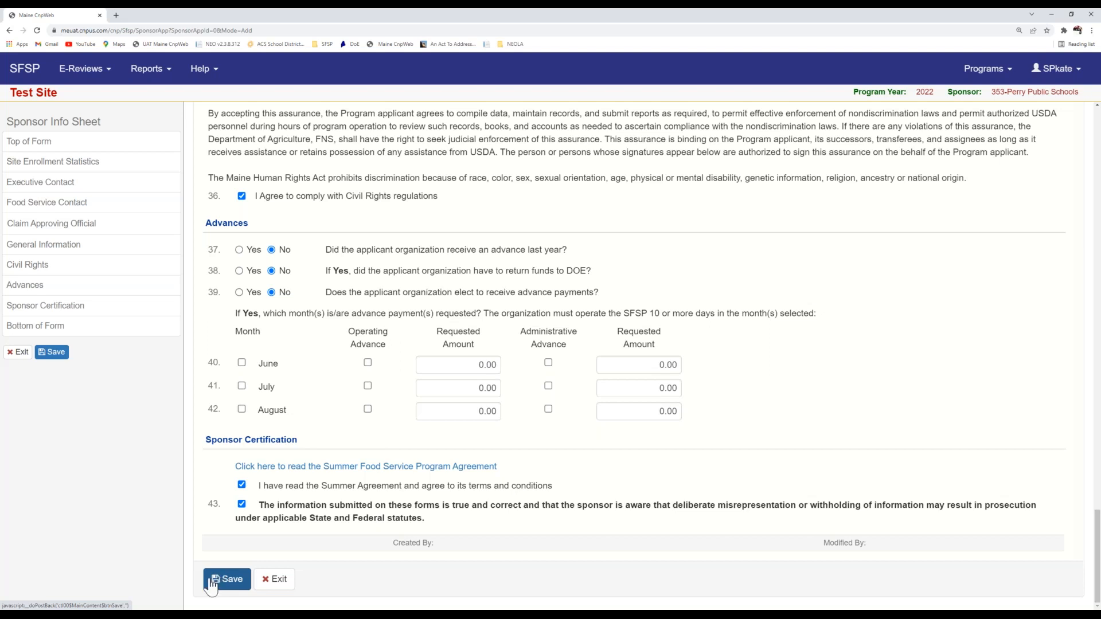
pyautogui.click(211, 584)
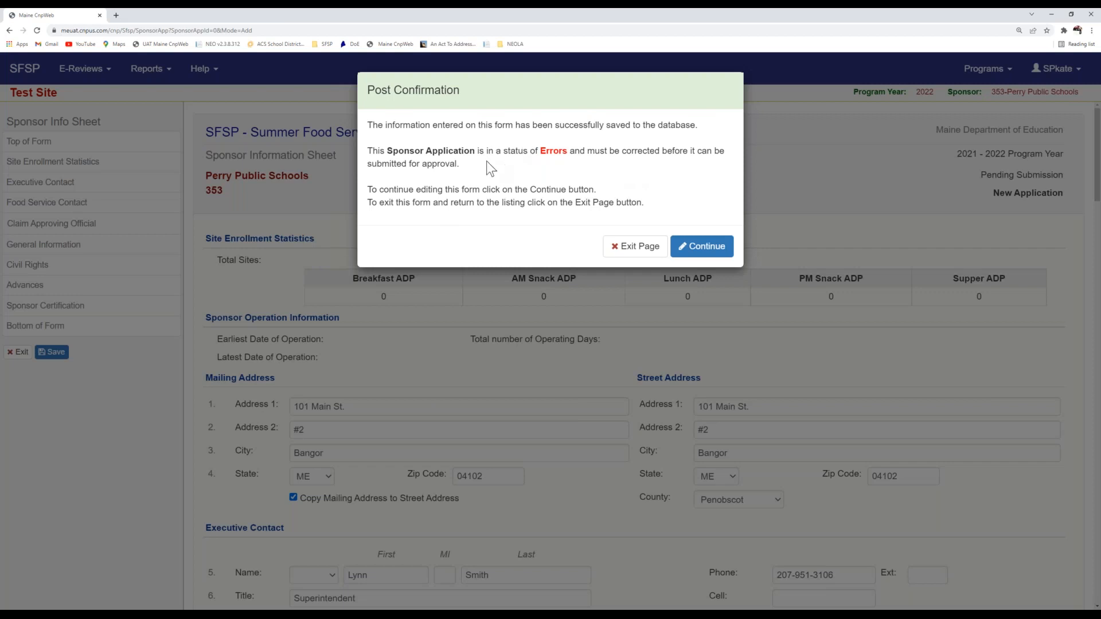
pyautogui.click(702, 246)
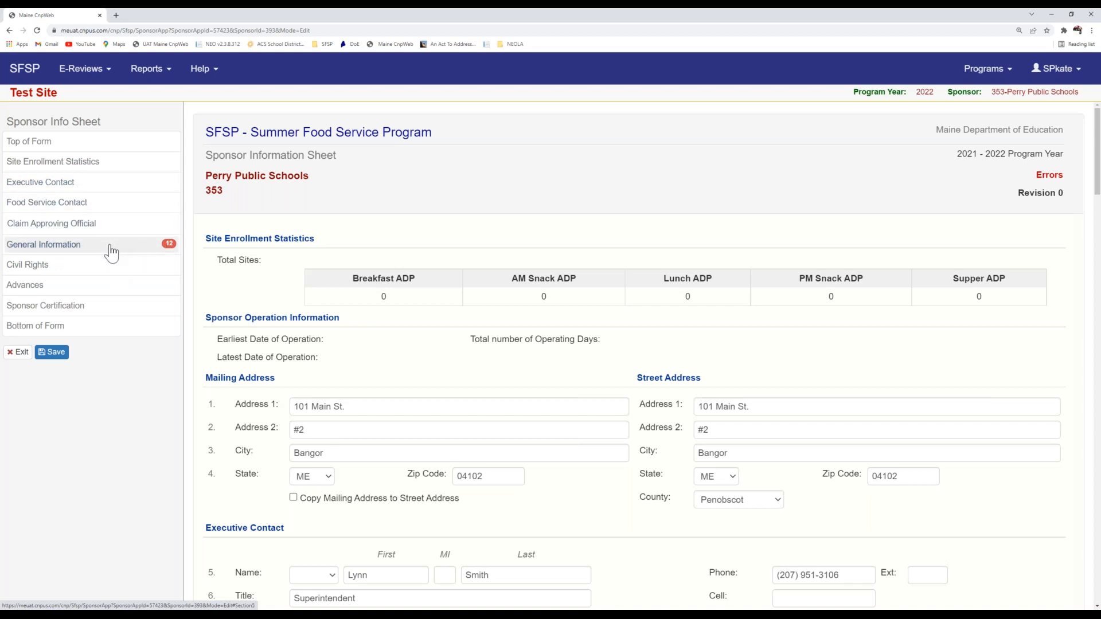
# Step: In General Information, set the method of meal preparation to Self Preparation and clear the facility type selection
pyautogui.click(111, 252)
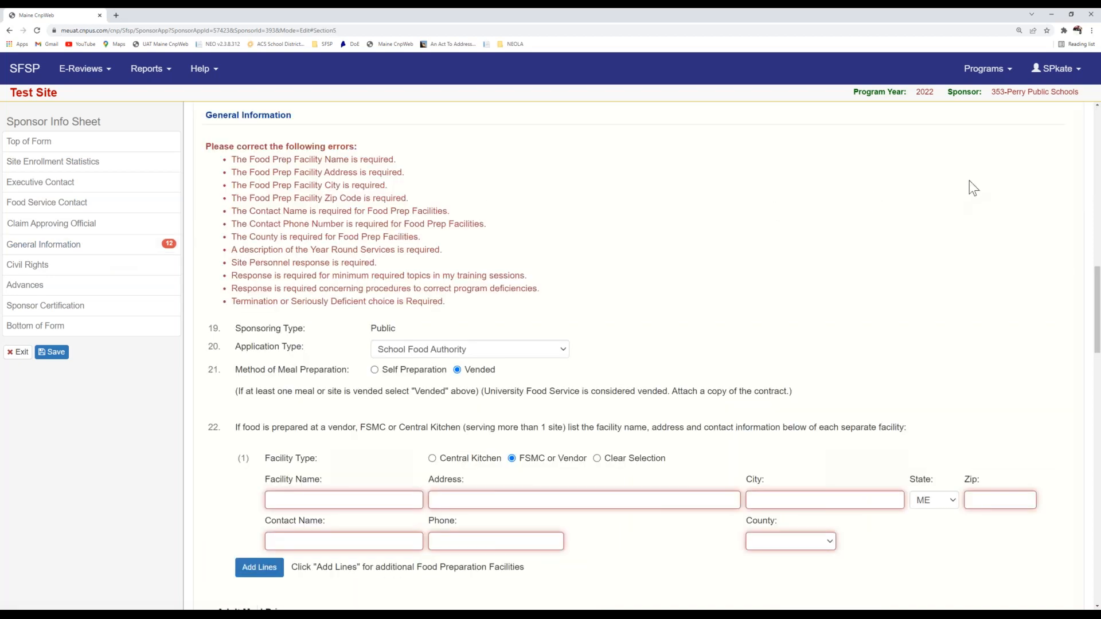
pyautogui.scroll(-3, 969, 180)
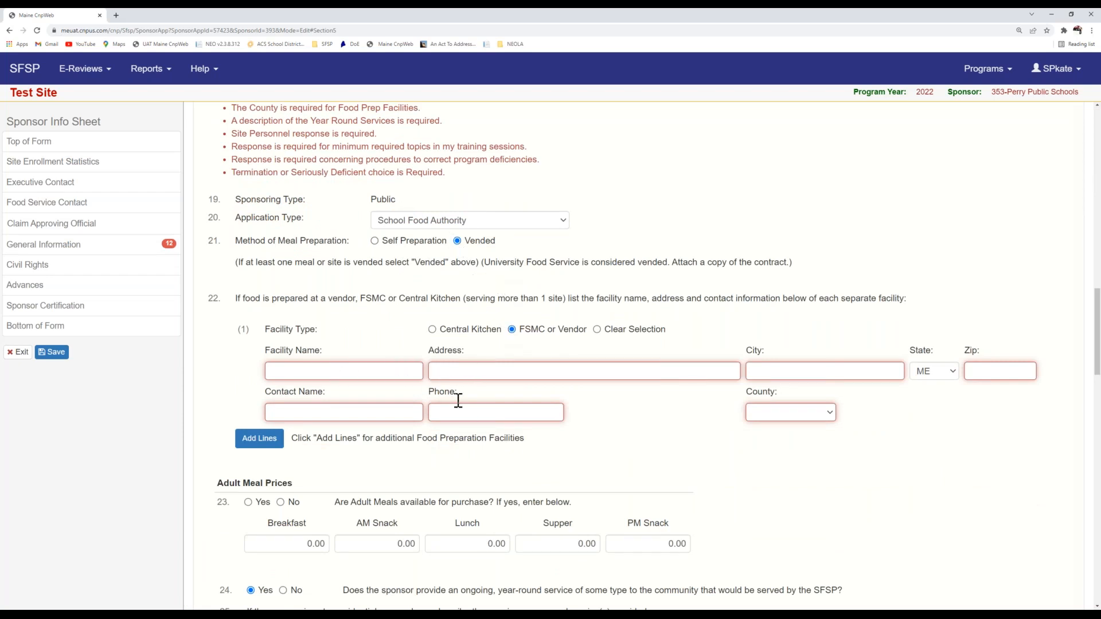
pyautogui.click(597, 329)
pyautogui.click(376, 242)
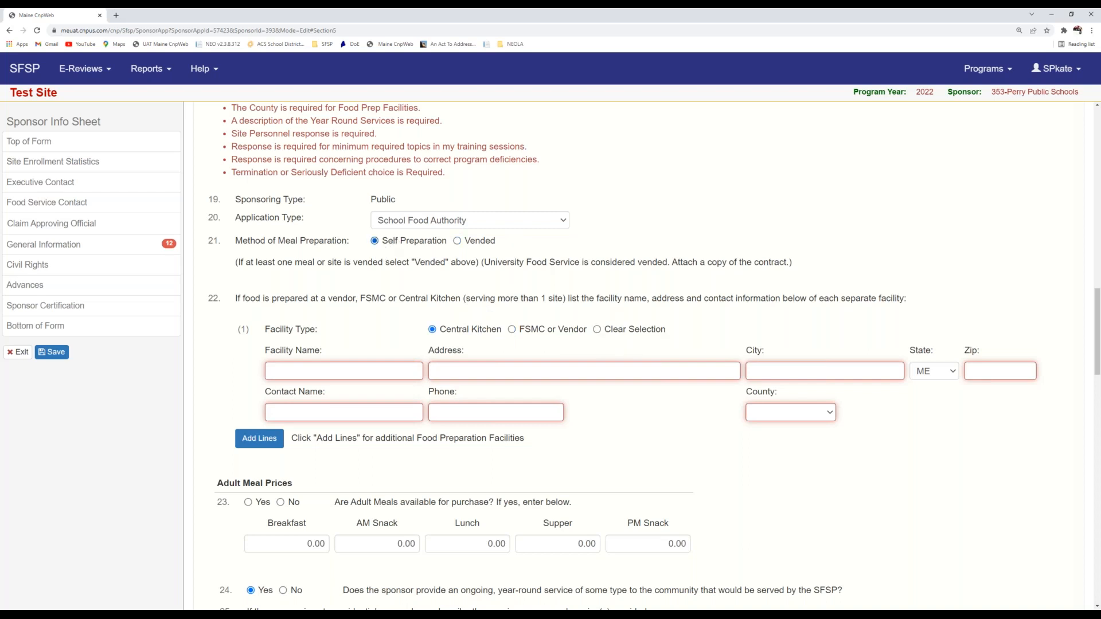
pyautogui.click(597, 330)
pyautogui.scroll(-1, 480, 330)
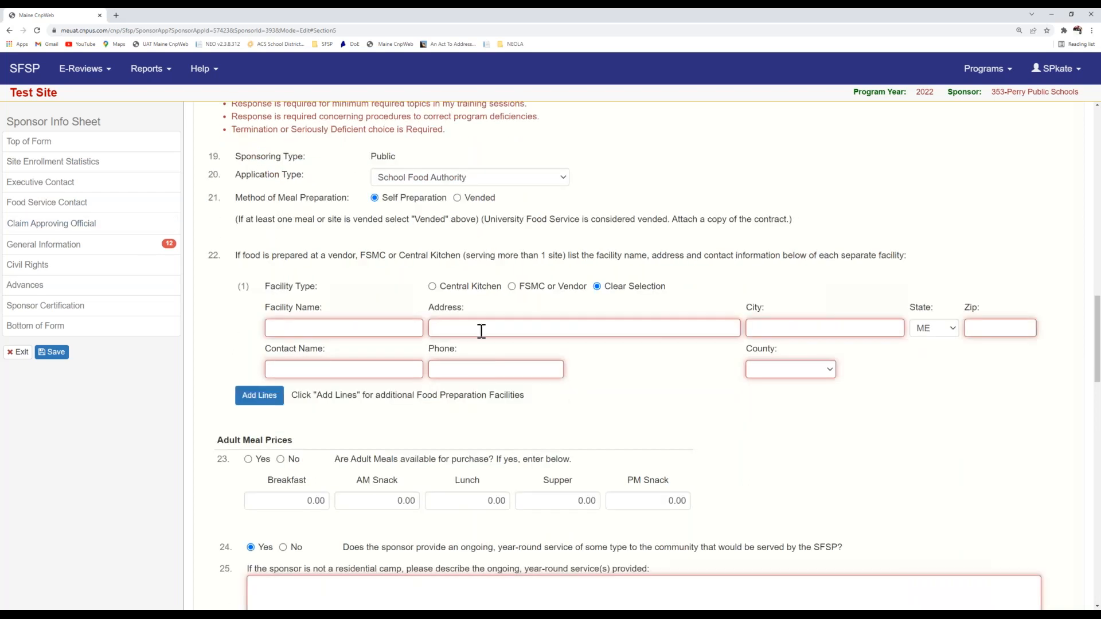
# Step: Describe the ongoing year-round service as School and answer No to another agency providing site personnel
pyautogui.scroll(-5, 482, 331)
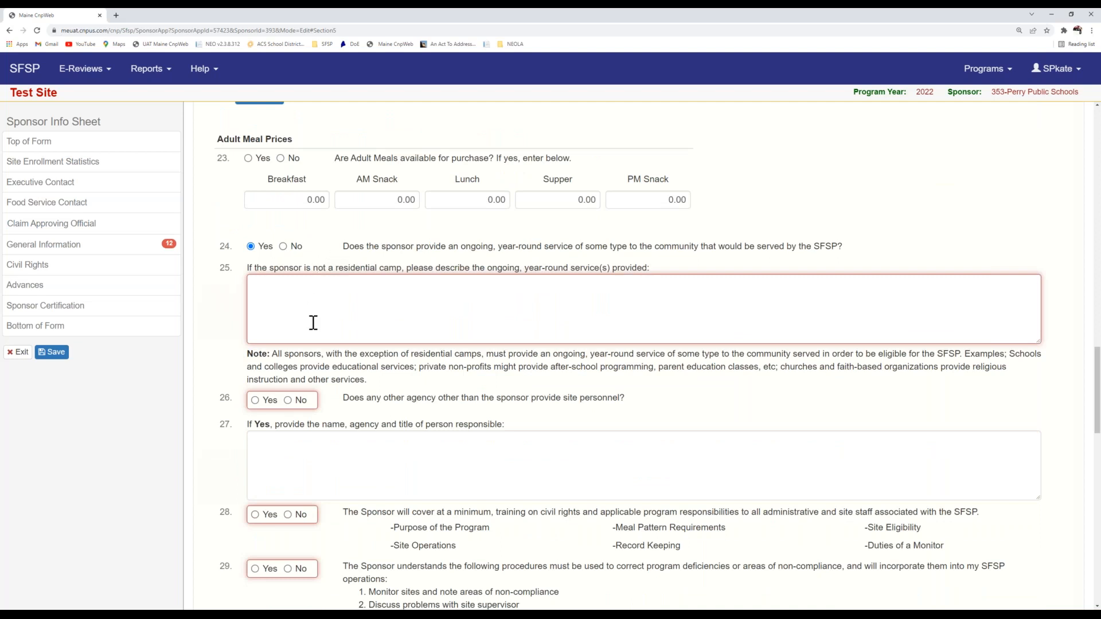
pyautogui.click(319, 294)
pyautogui.write('S')
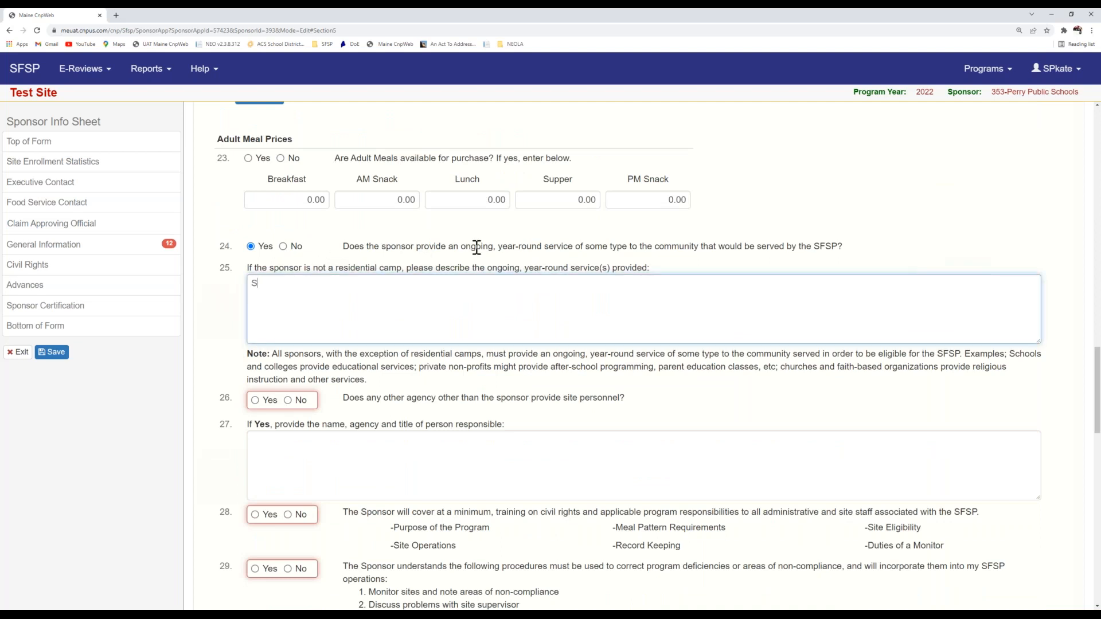
pyautogui.write('chool')
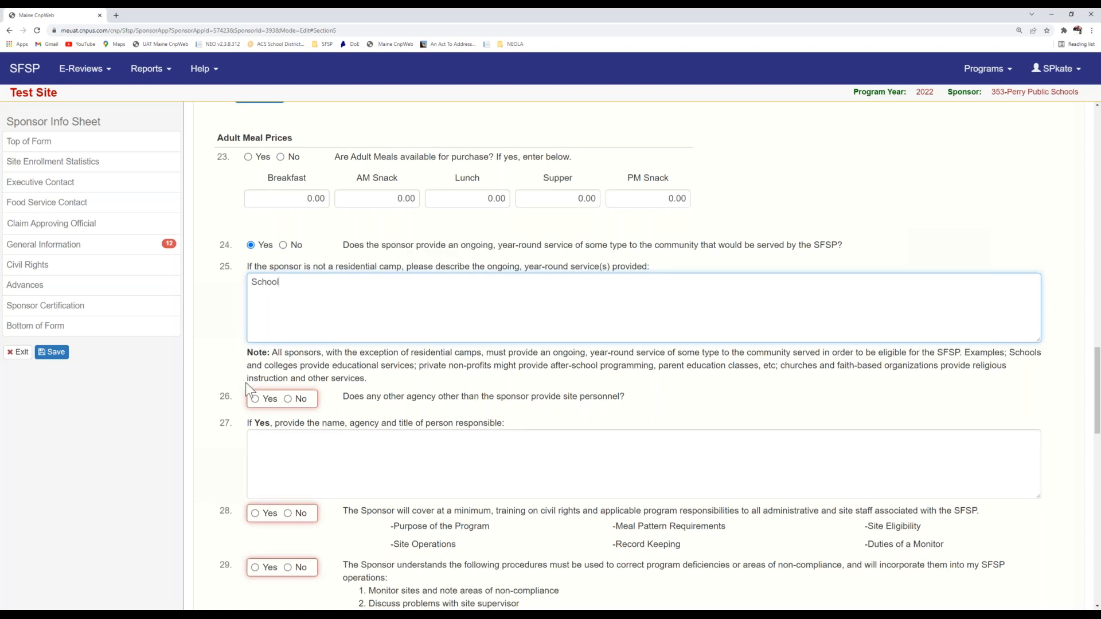
pyautogui.scroll(-2, 246, 384)
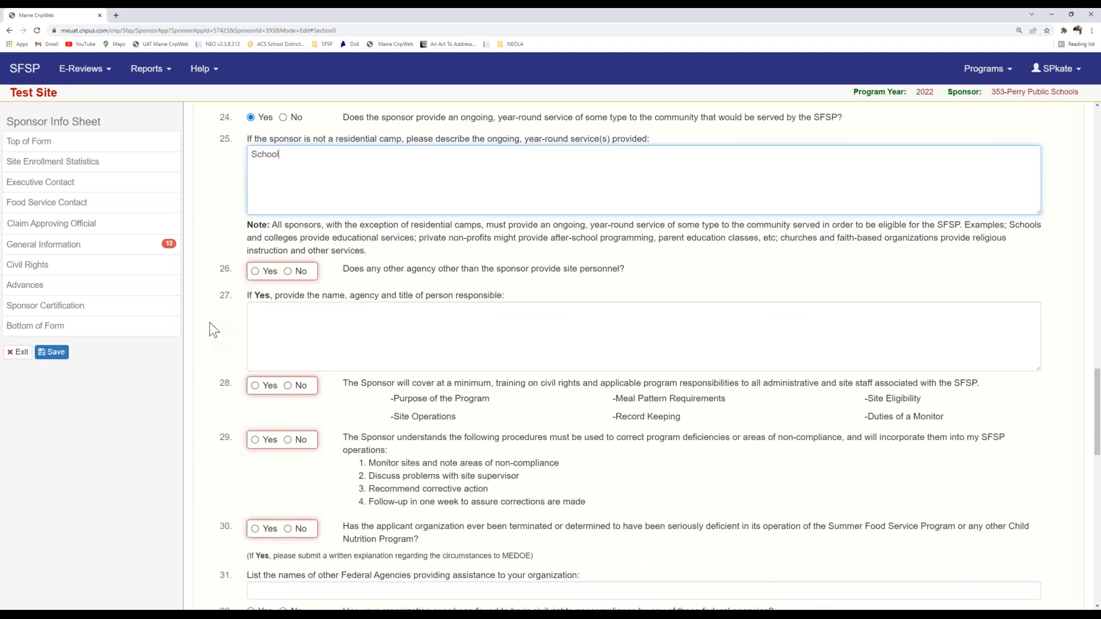
pyautogui.click(288, 271)
pyautogui.scroll(-1, 367, 256)
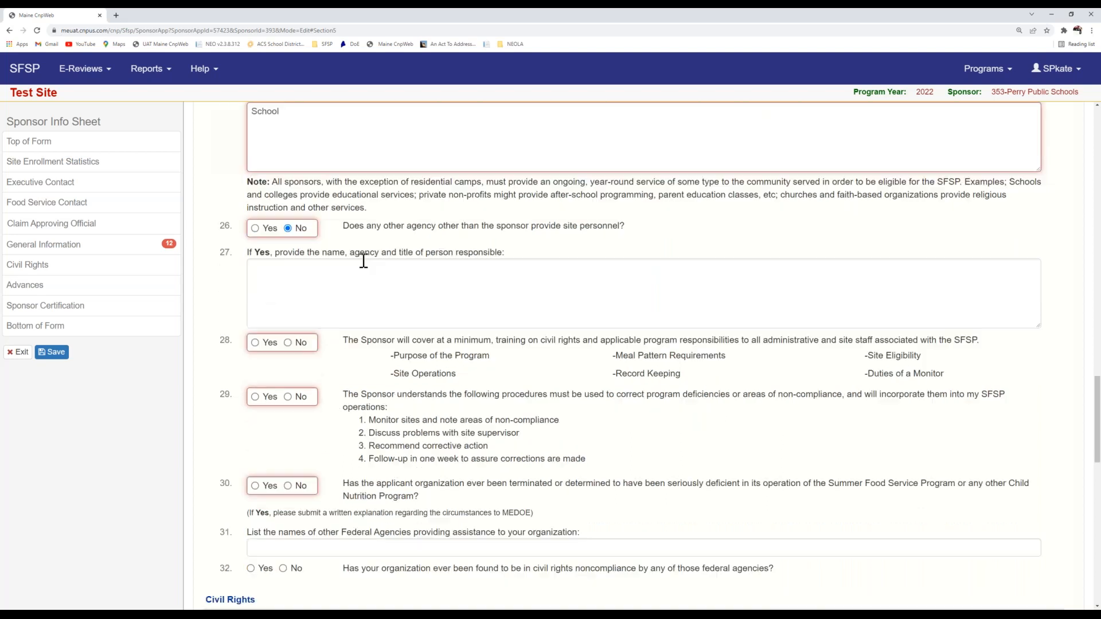
# Step: Answer Yes to covering the minimum staff training and to understanding the procedures for correcting program deficiencies
pyautogui.scroll(-2, 364, 261)
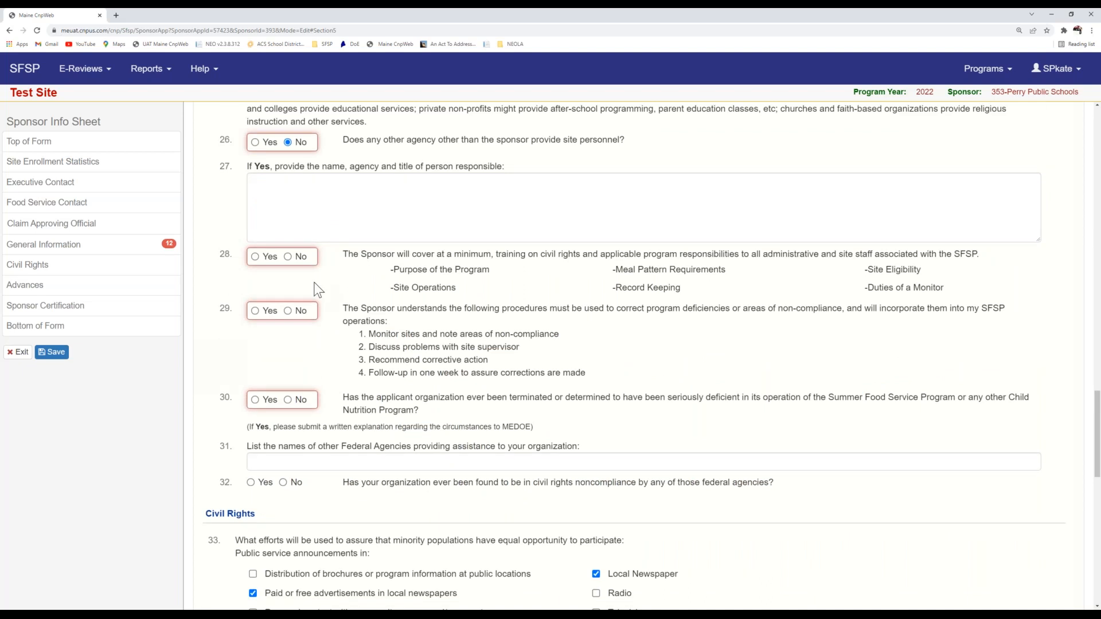
pyautogui.click(259, 261)
pyautogui.click(256, 312)
pyautogui.scroll(-1, 256, 311)
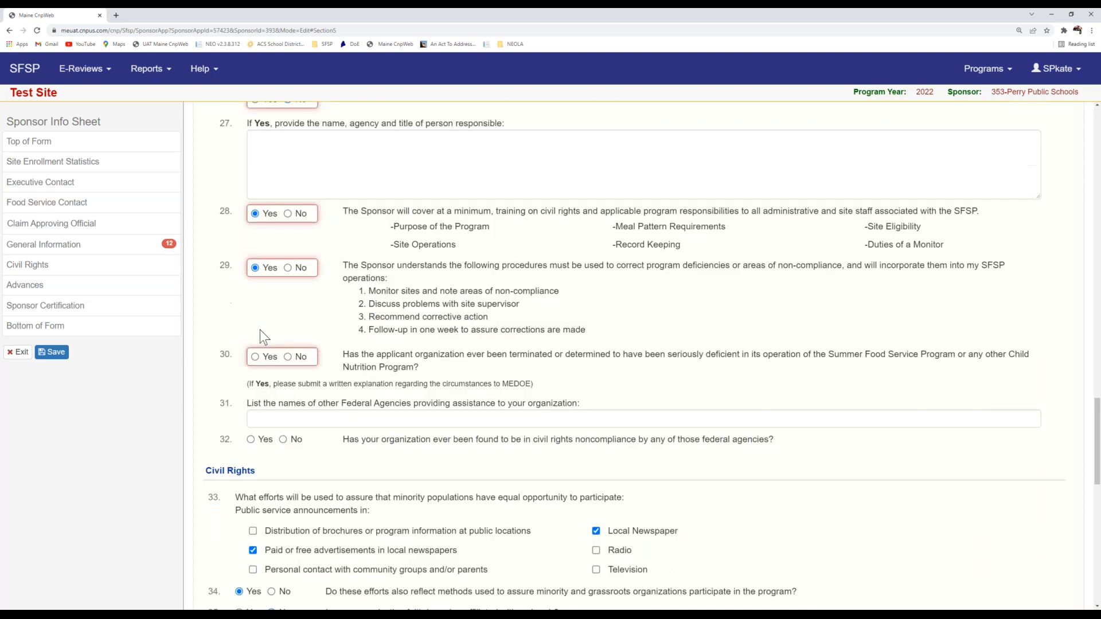
# Step: Save the corrected General Information answers and continue editing the form
pyautogui.scroll(-2, 462, 290)
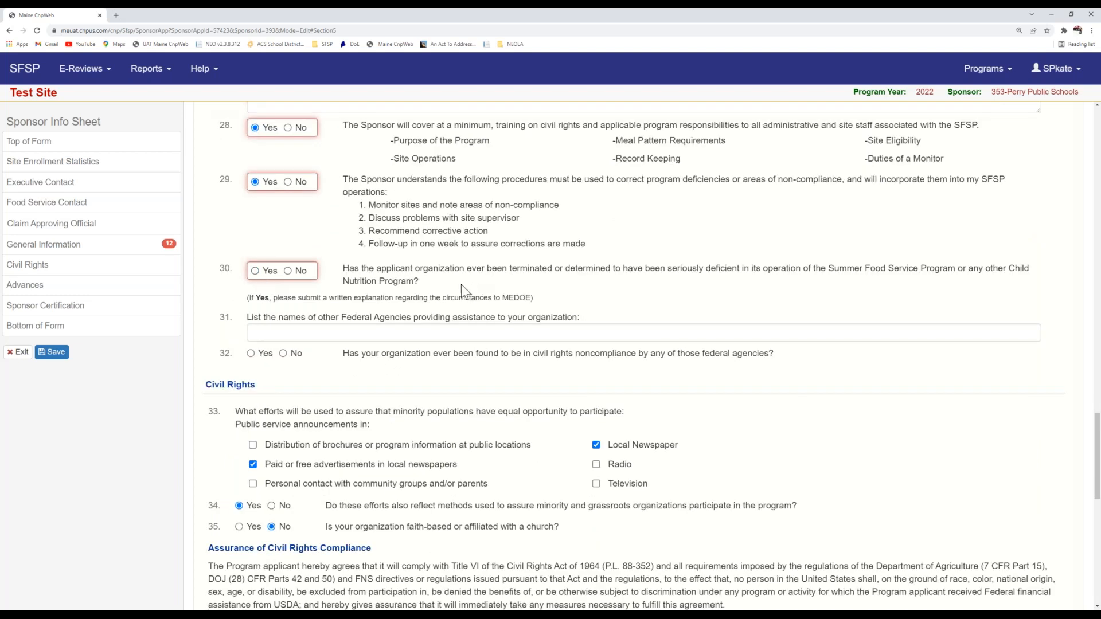
pyautogui.scroll(-1, 456, 287)
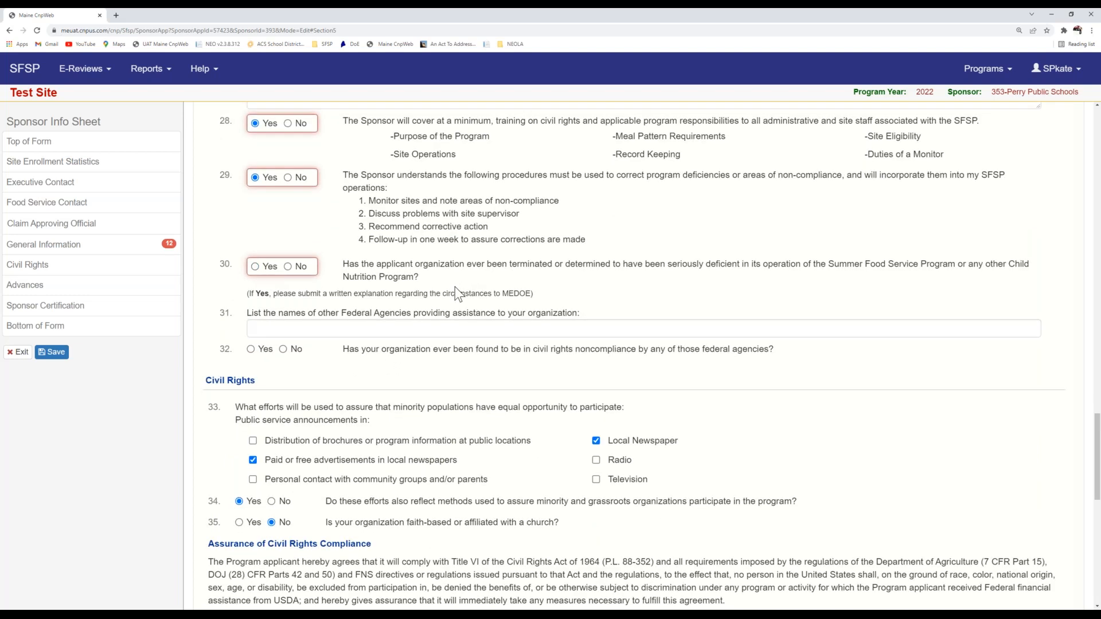
pyautogui.scroll(-10, 455, 287)
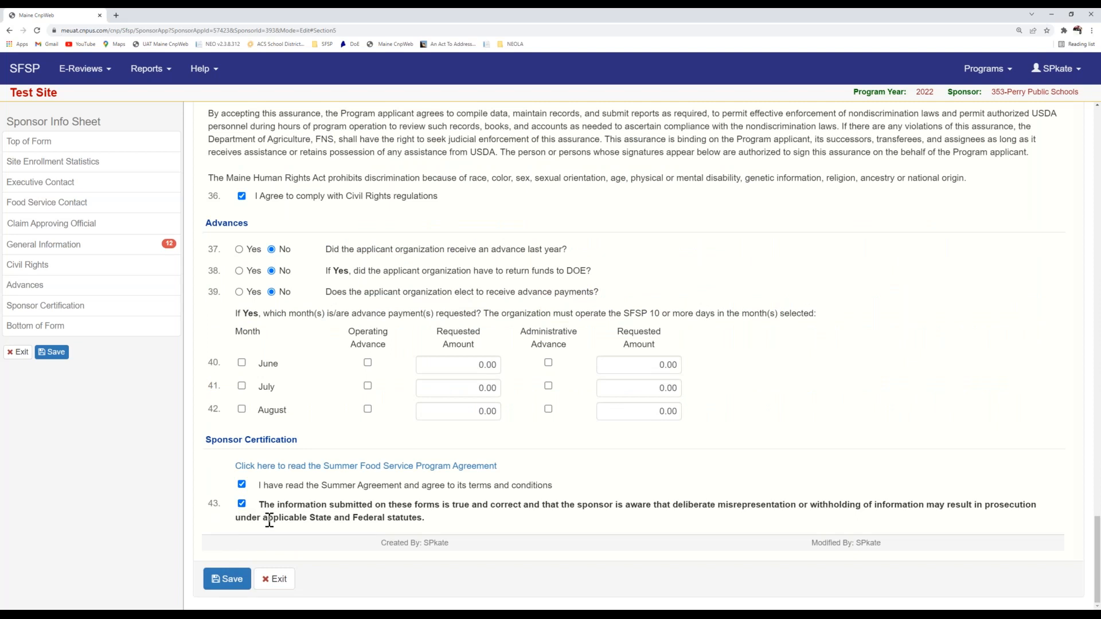
pyautogui.click(229, 580)
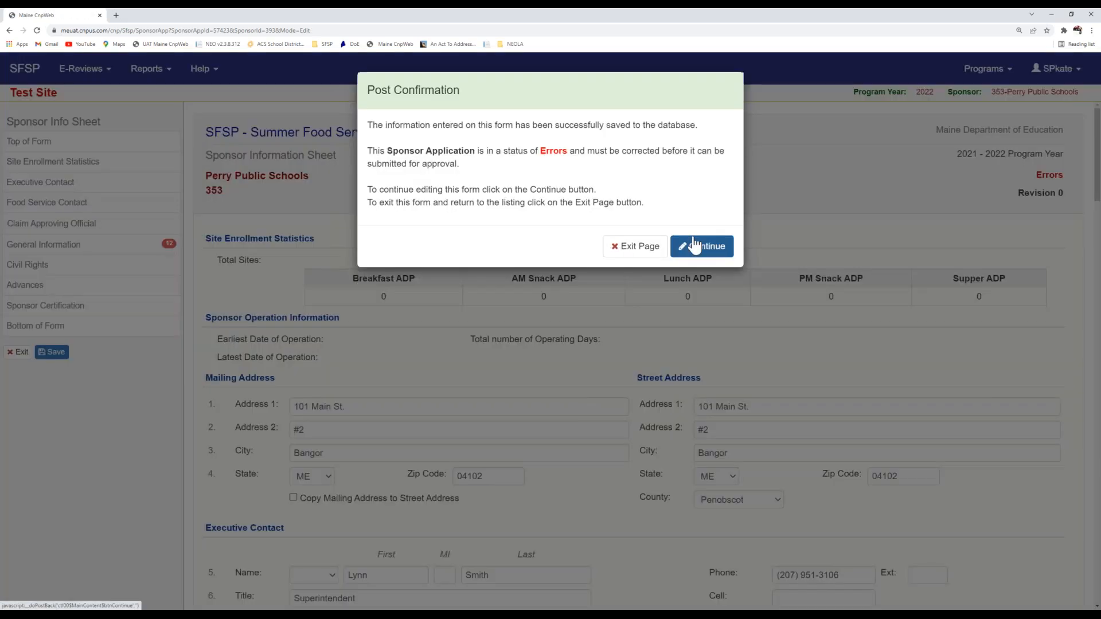
pyautogui.click(697, 253)
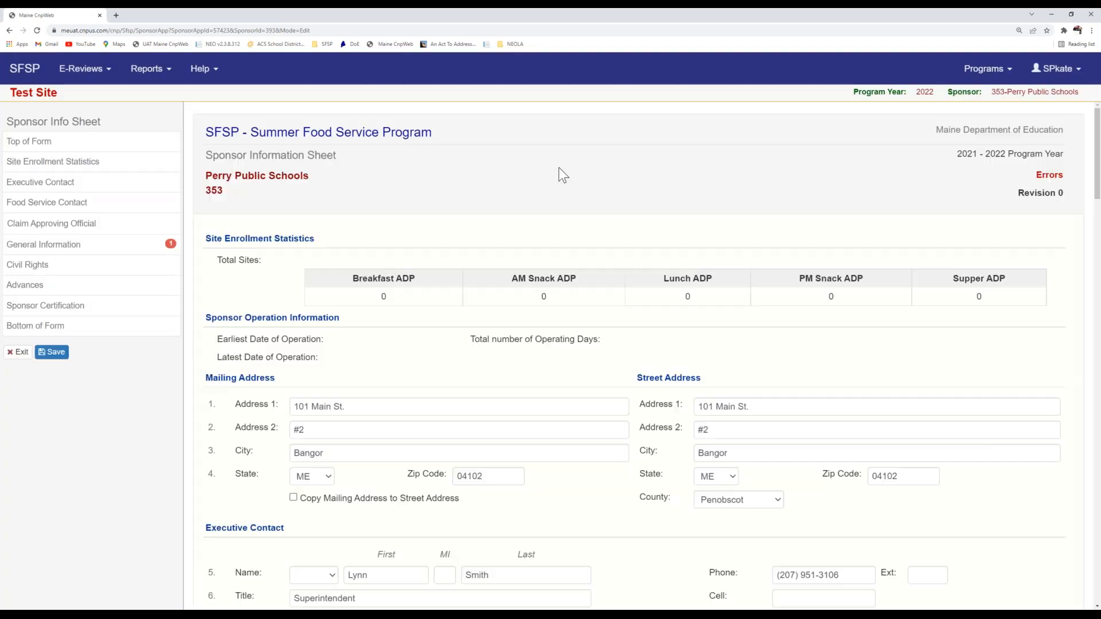
# Step: Return to General Information and answer No to adult meals being available for purchase
pyautogui.scroll(-4, 332, 177)
pyautogui.click(46, 247)
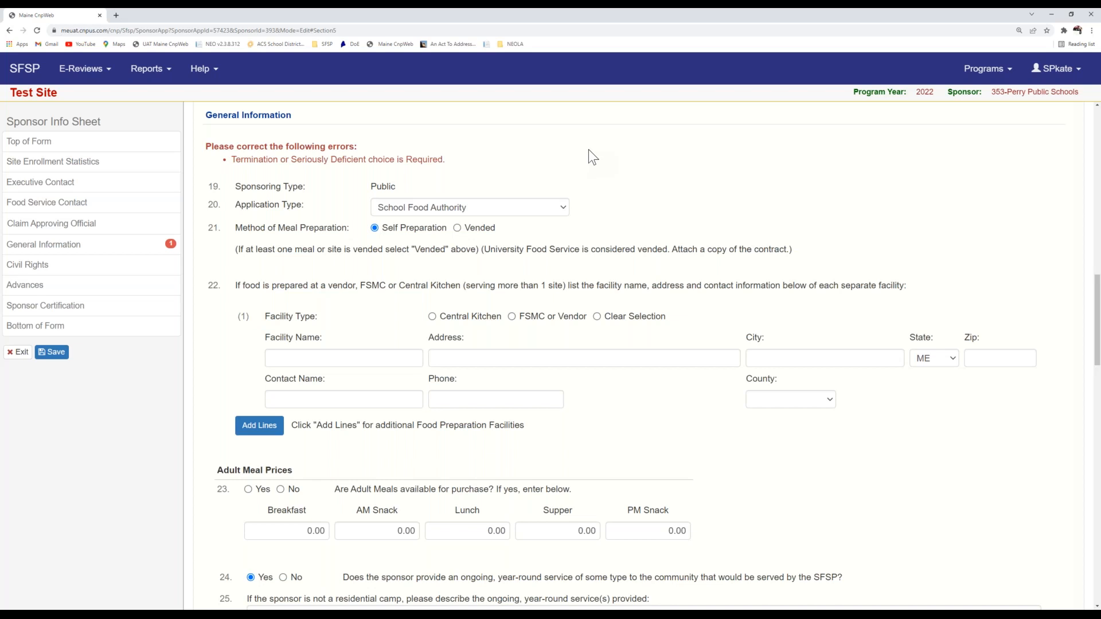
pyautogui.scroll(-3, 589, 149)
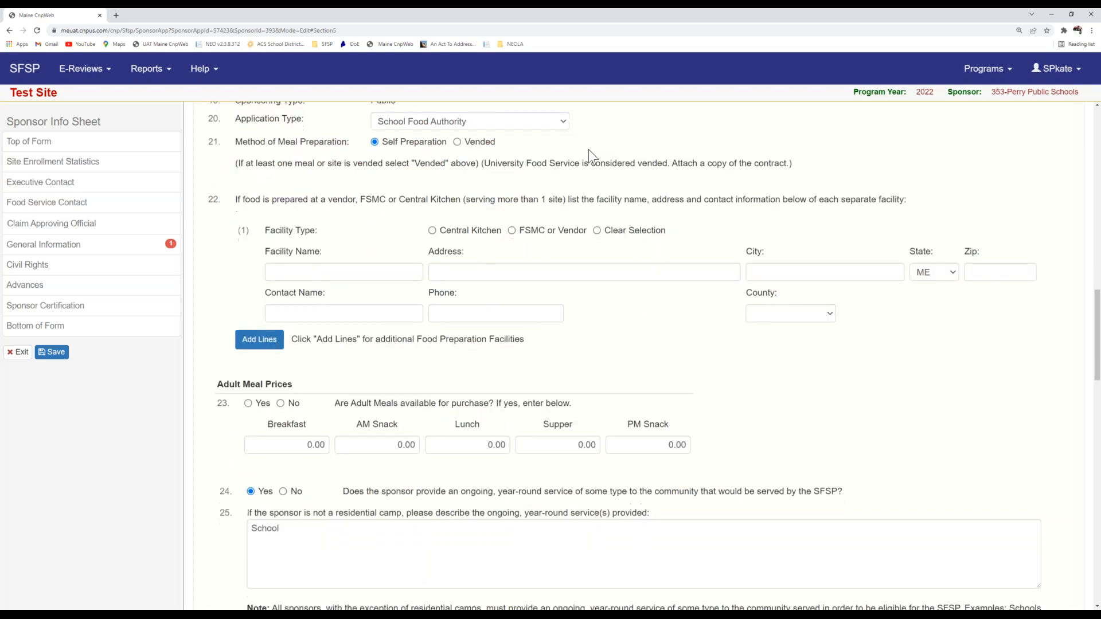
pyautogui.click(280, 403)
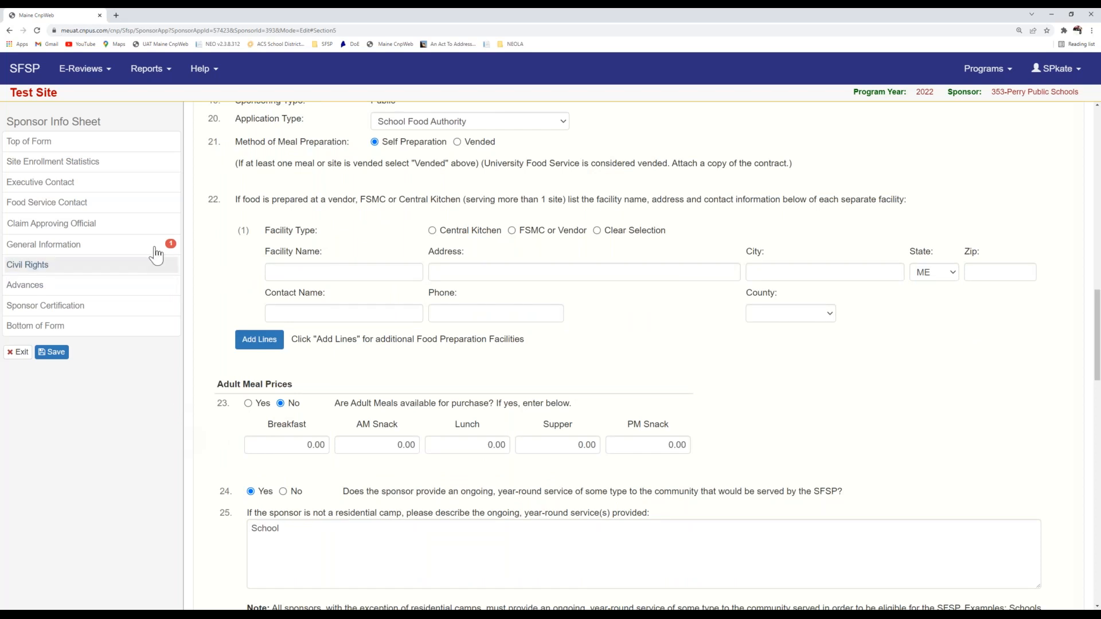
# Step: Answer No to the organization having been terminated or found seriously deficient, then save the form and continue editing
pyautogui.click(112, 247)
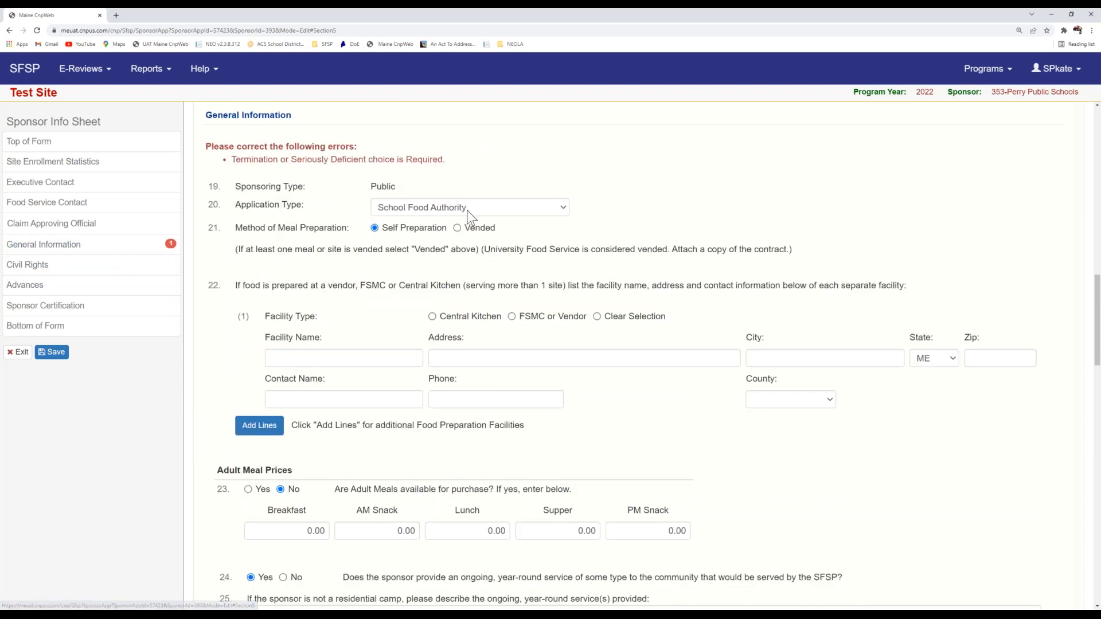
pyautogui.scroll(-1, 468, 212)
pyautogui.scroll(-7, 466, 213)
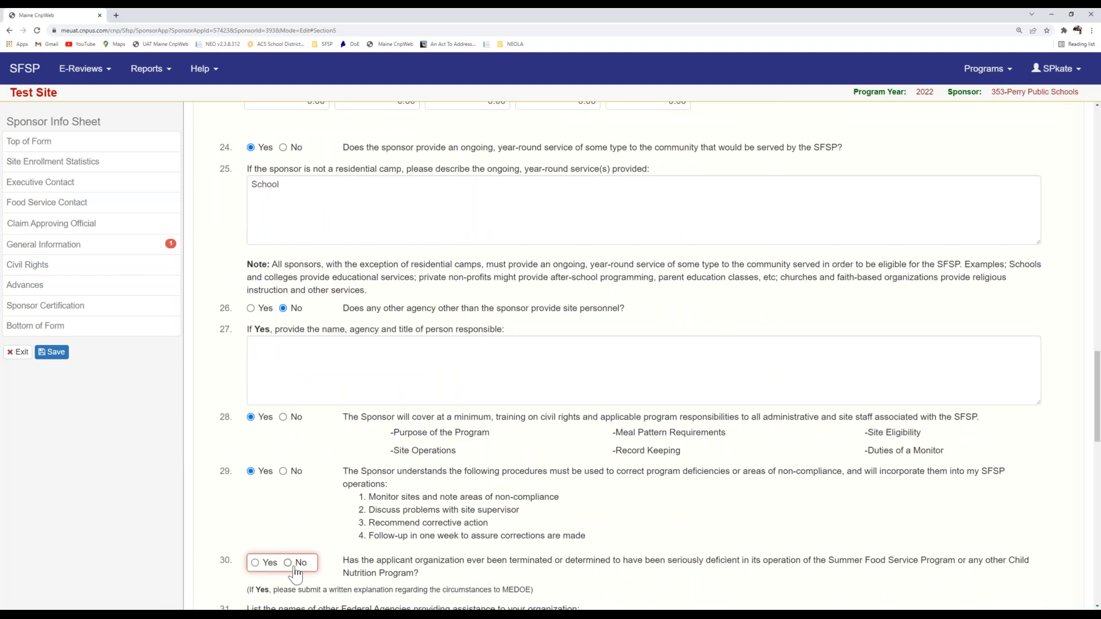
pyautogui.click(299, 565)
pyautogui.scroll(-1, 300, 570)
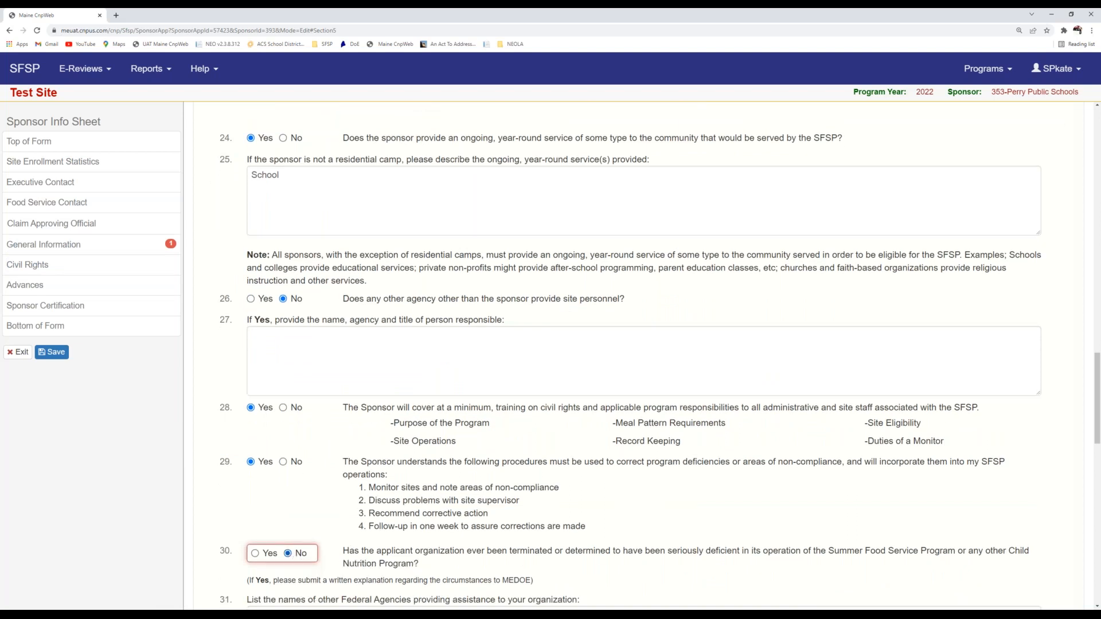
pyautogui.click(51, 351)
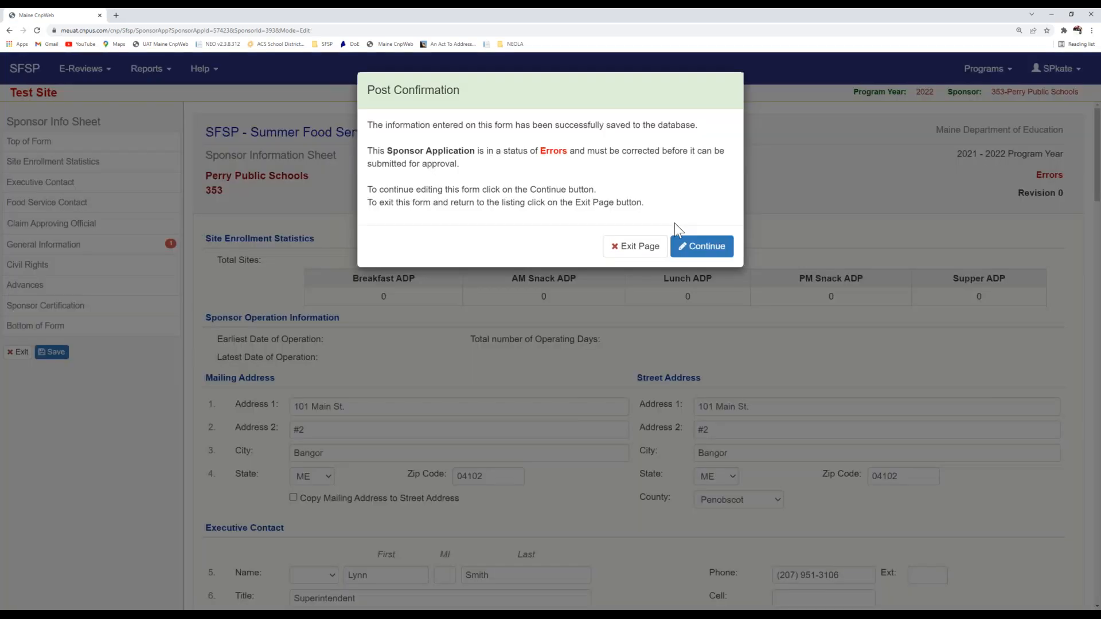
pyautogui.click(701, 248)
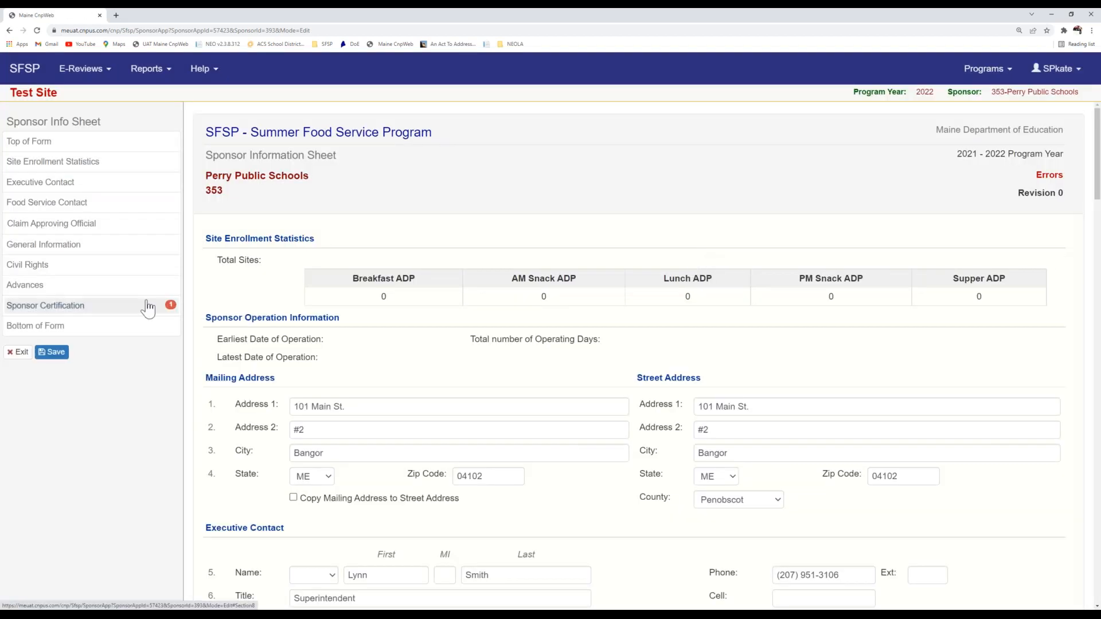
# Step: Go to the Sponsor Certification section, save the form again and exit the page
pyautogui.click(148, 307)
pyautogui.click(238, 577)
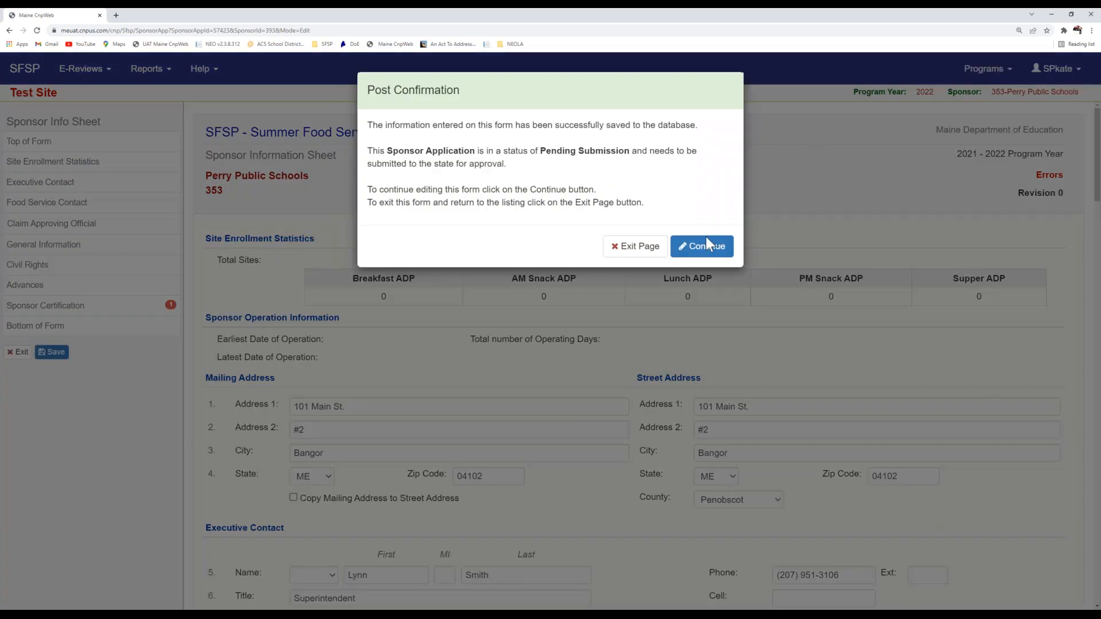
pyautogui.click(637, 247)
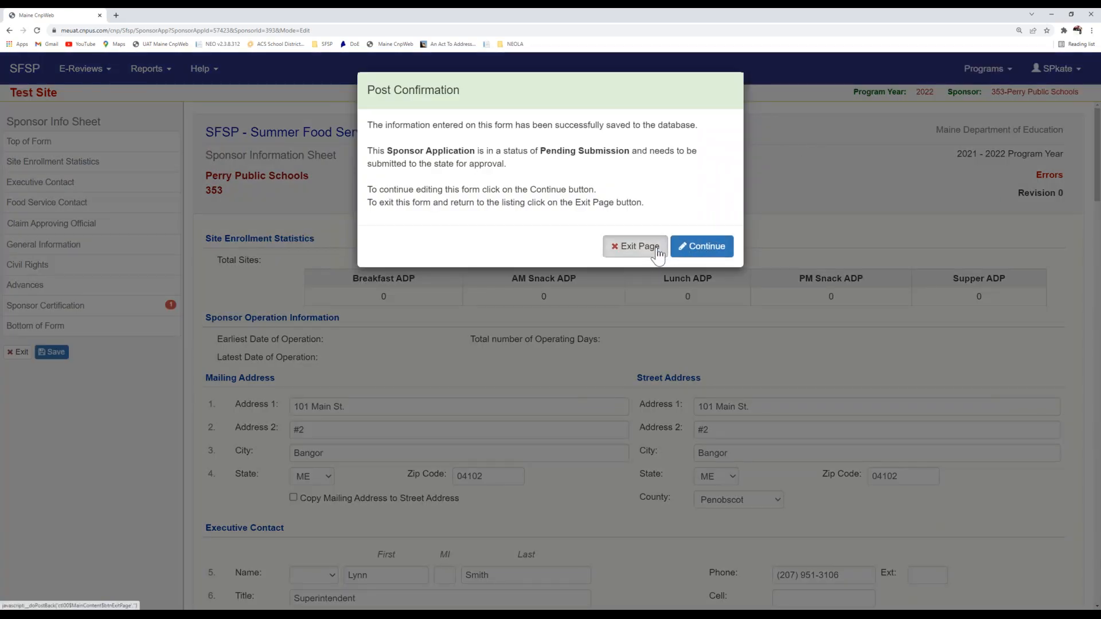